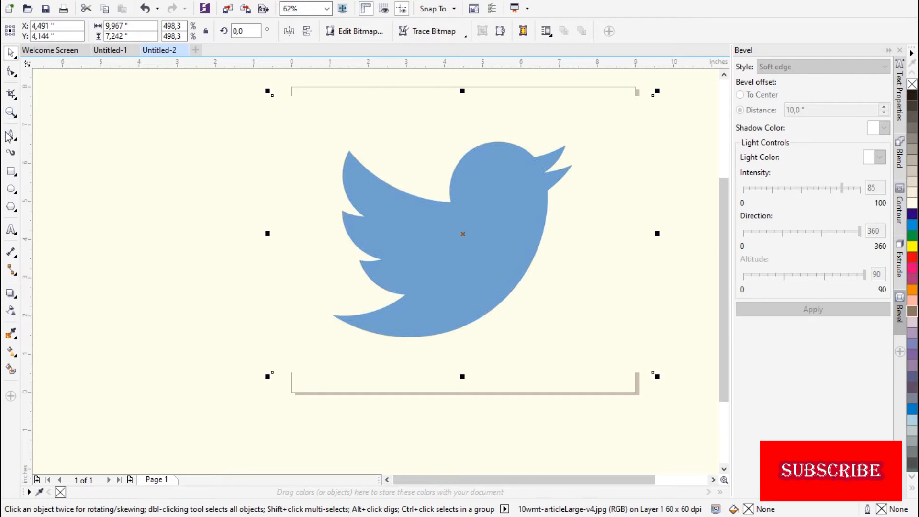
Start a Pen tool outline at the bird's tail tip and trace its lower edge to the lowest point of the belly.
left_click(11, 136)
left_click(11, 136)
left_click(11, 139)
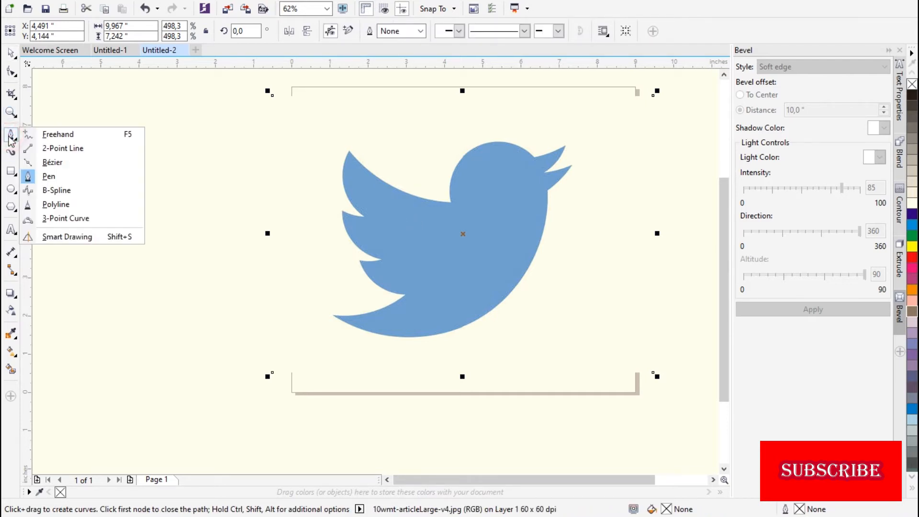
left_click(49, 177)
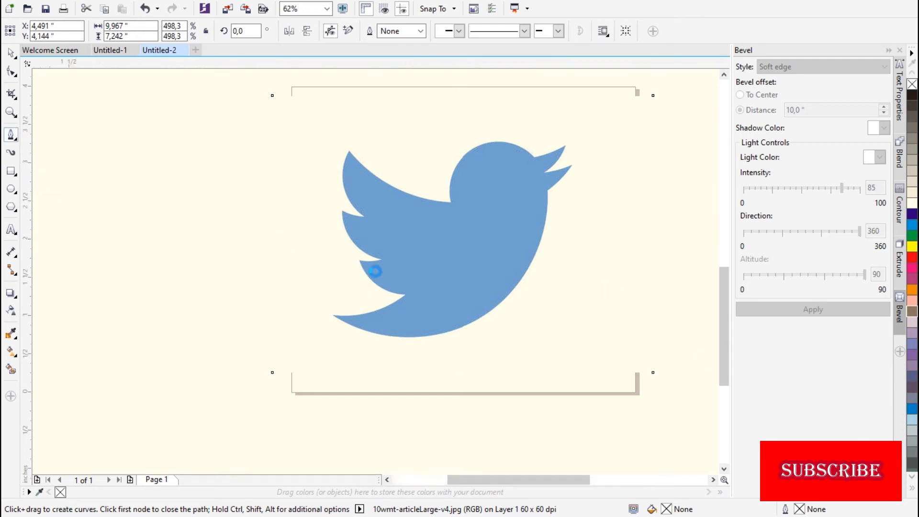
scroll(376, 276, "up", 3)
left_click(165, 205)
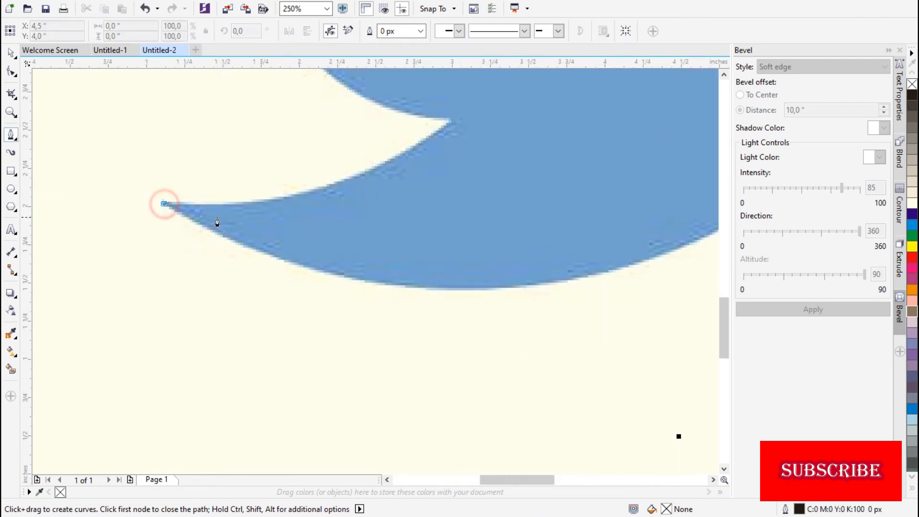
left_click(240, 243)
left_click(343, 271)
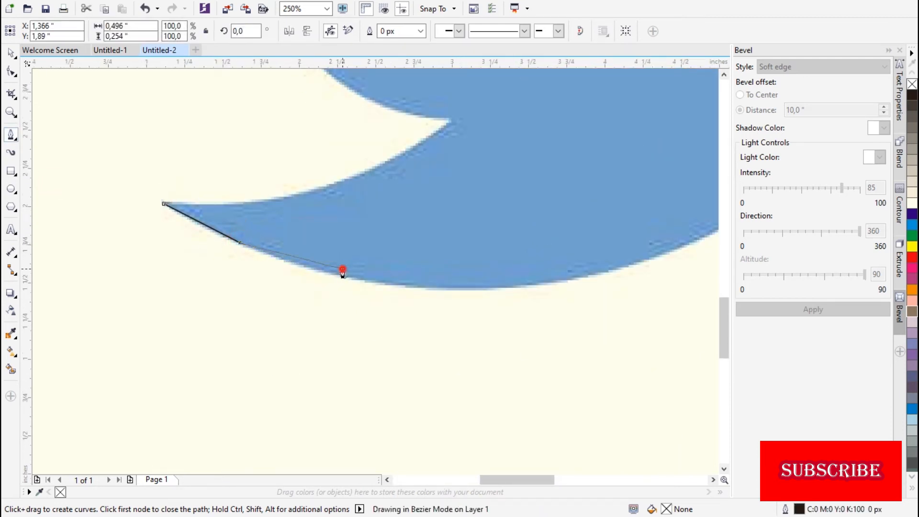
key("ctrl+z")
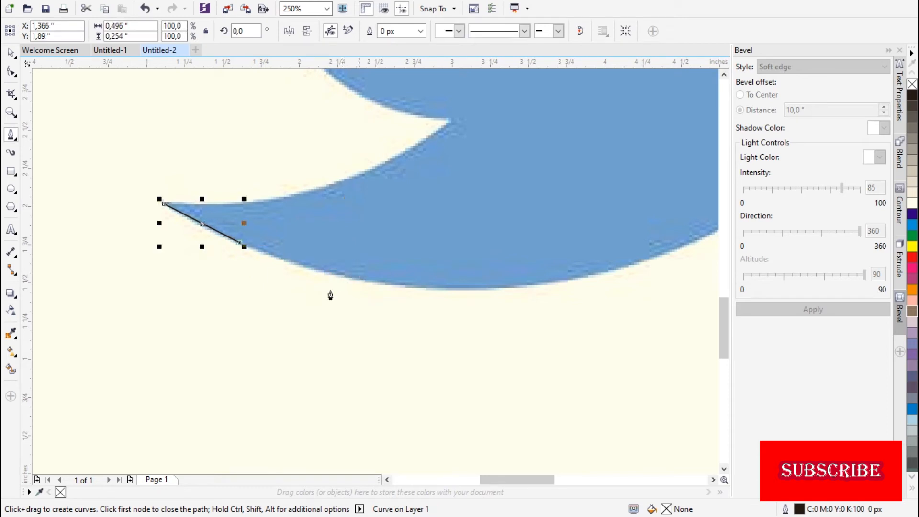
left_click(351, 276)
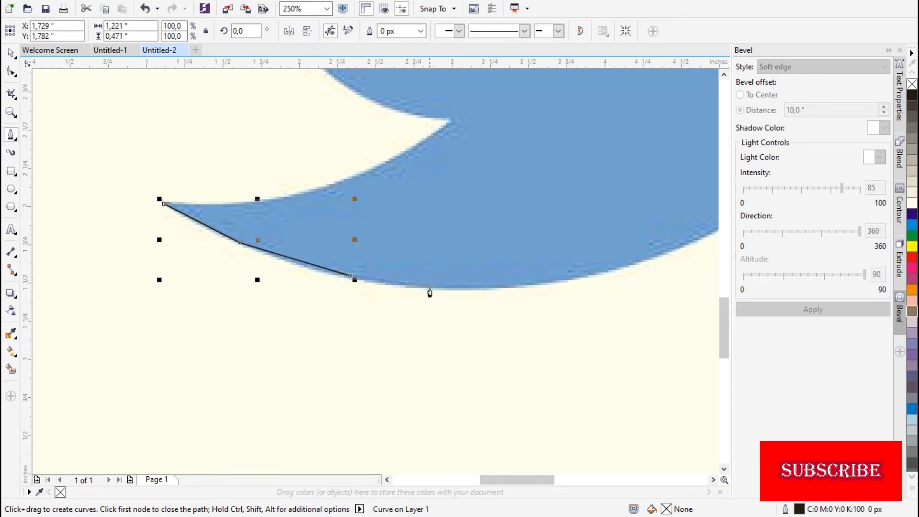
left_click(468, 290)
Continue the outline along the belly's rising curve to the bird's lower breast.
scroll(356, 276, "down", 2)
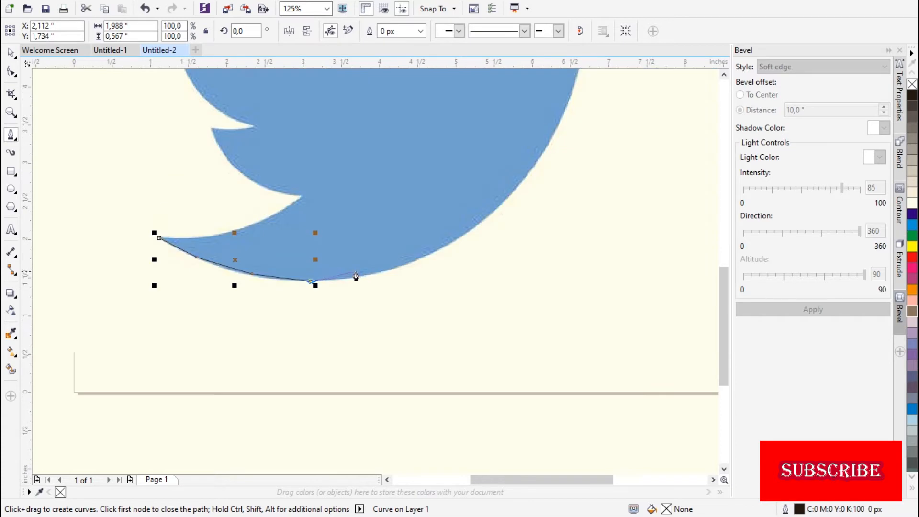
left_click(361, 278)
left_click(423, 259)
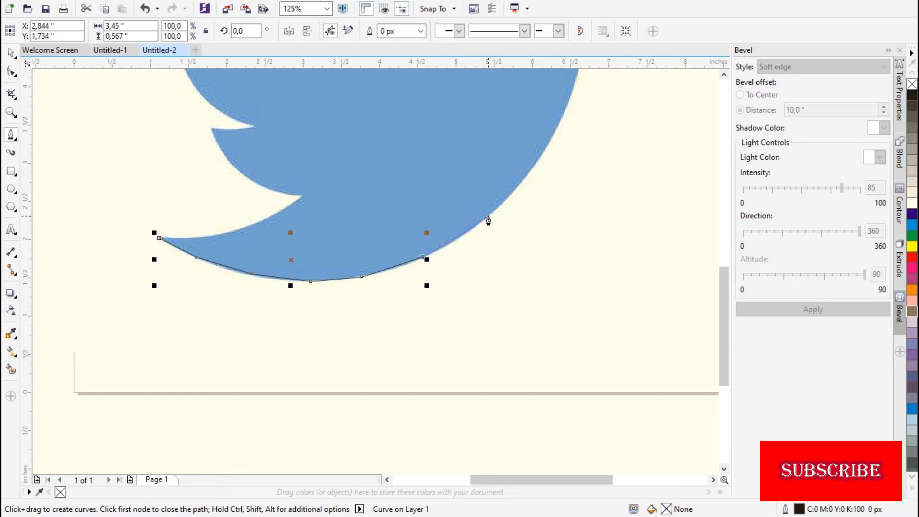
left_click(488, 218)
left_click_drag(531, 172, 529, 164)
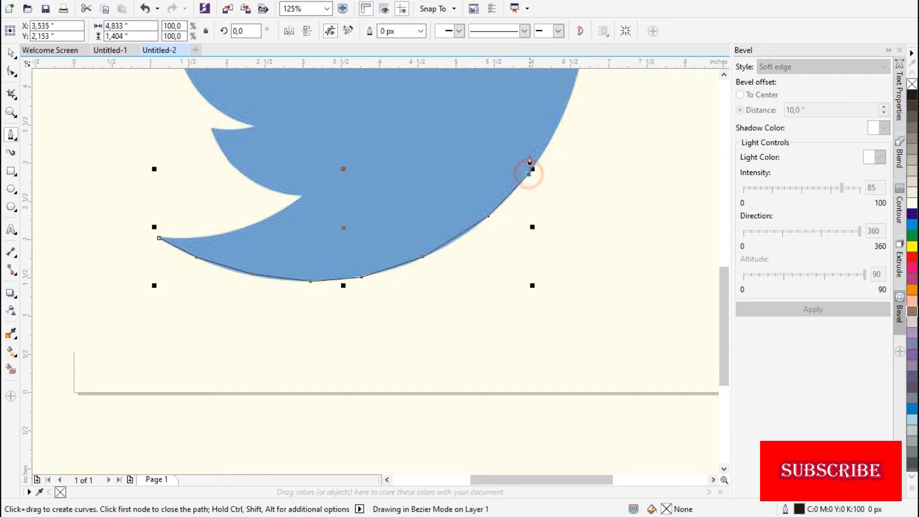
scroll(530, 165, "down", 2)
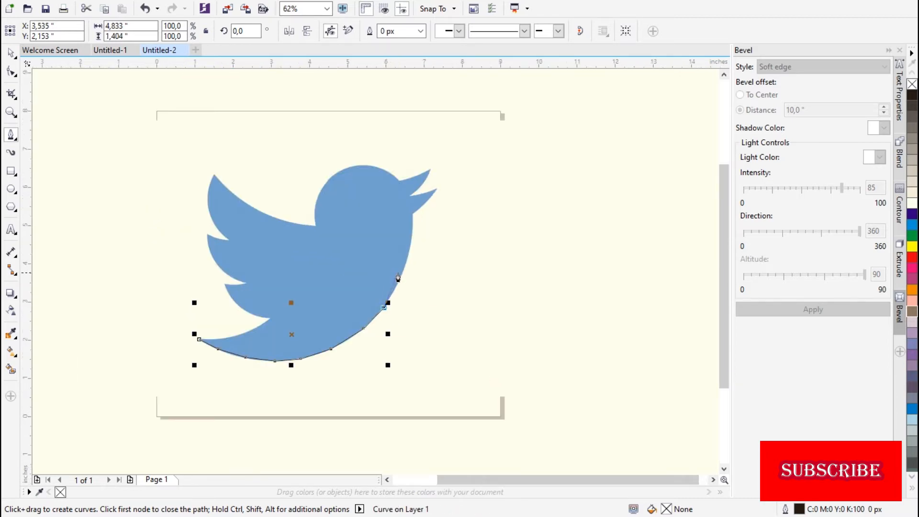
scroll(399, 277, "up", 2)
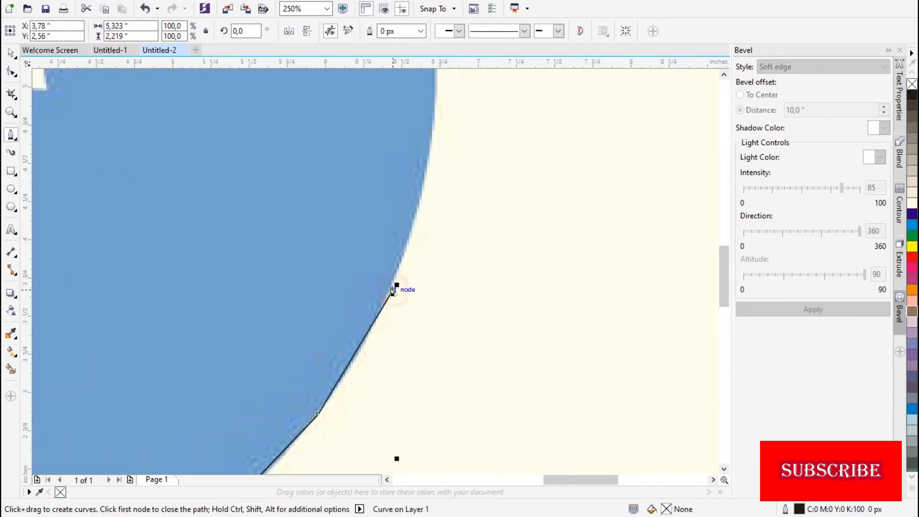
Trace the outline up the breast to just below the lower beak.
left_click(369, 332)
left_click(401, 257)
left_click(416, 202)
left_click(426, 160)
left_click(430, 113)
left_click(436, 73)
scroll(382, 269, "down", 2)
scroll(384, 280, "up", 2)
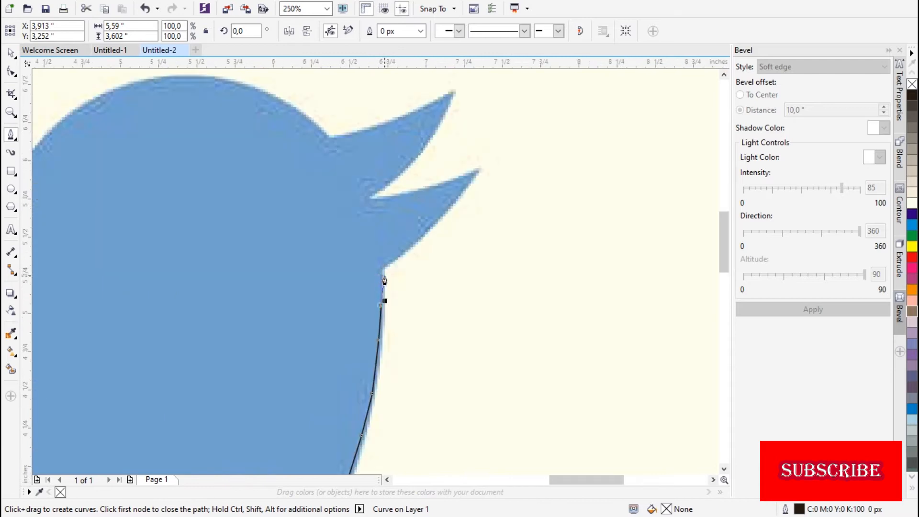
Trace the underside of the lower beak in short segments.
mouse_move(476, 174)
left_mouse_down()
mouse_move(484, 164)
mouse_move(474, 184)
left_mouse_up()
key("ctrl+z")
left_click_drag(415, 242, 460, 200)
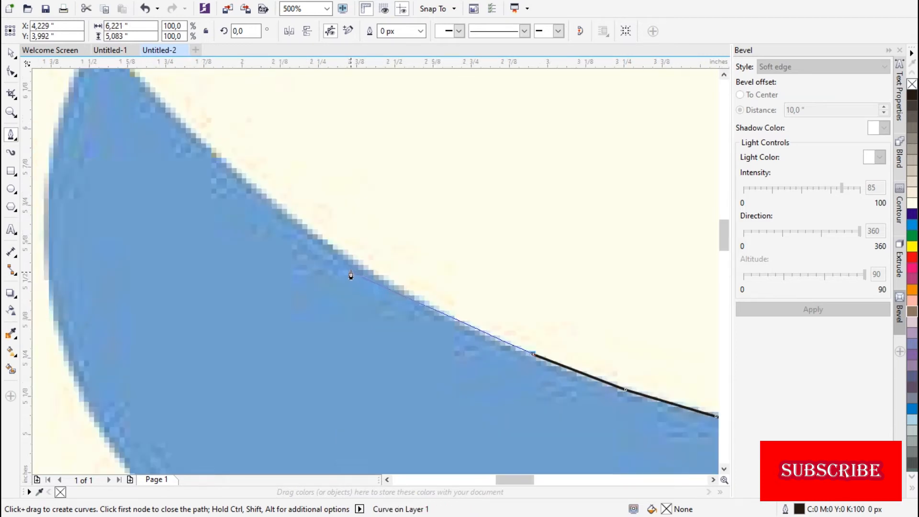
Trace the wing's upper edge to its tip and start down the outer side of the first feather.
left_click(351, 268)
left_click(282, 209)
left_click(174, 118)
scroll(175, 119, "down", 1)
scroll(364, 253, "up", 1)
left_click(330, 224)
scroll(370, 277, "down", 1)
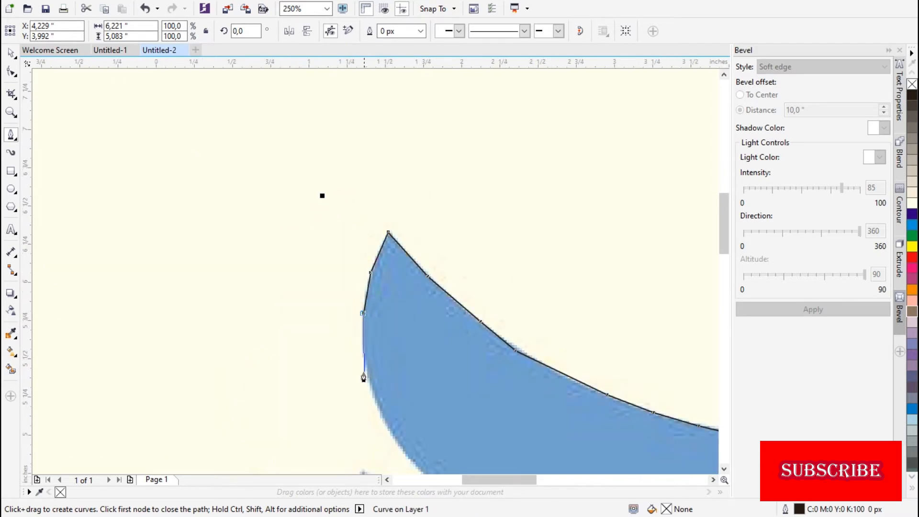
Trace the first feather down into the notch beneath it and out to the second feather's tip.
scroll(378, 417, "down", 2)
scroll(372, 273, "up", 2)
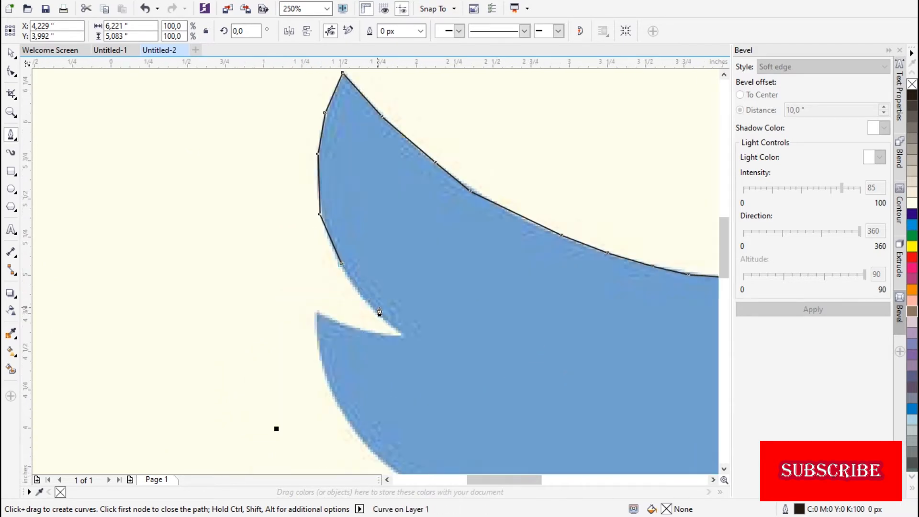
left_click(397, 330)
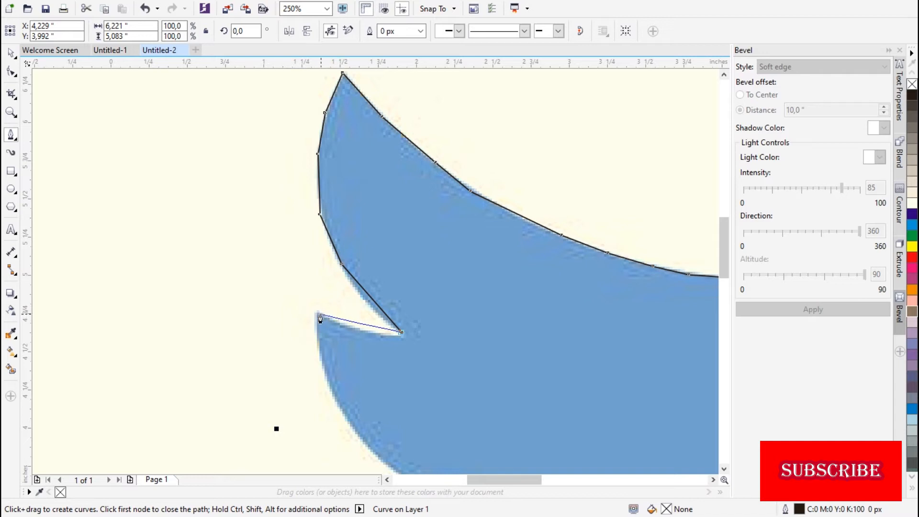
key("ctrl+z")
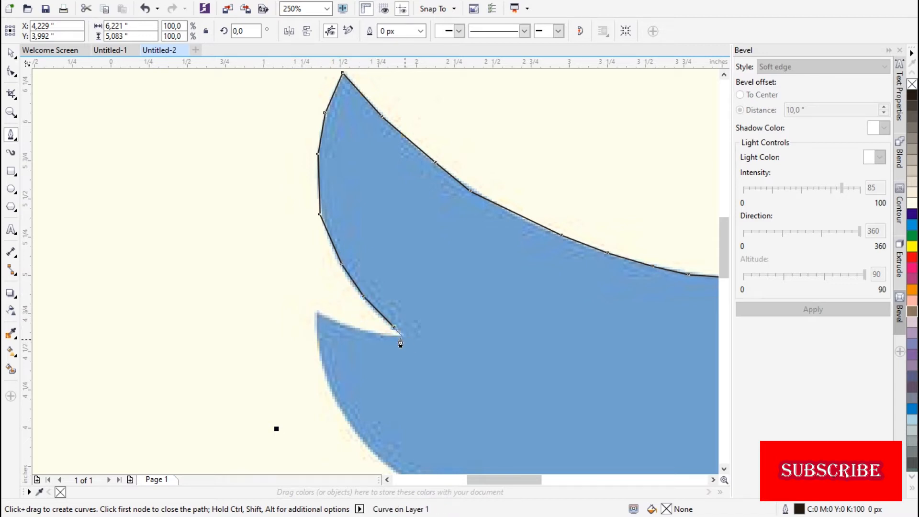
left_click(401, 336)
left_click(317, 316)
Trace the outer curve of the second feather downward with closely spaced nodes.
left_click(321, 367)
left_click(338, 407)
scroll(354, 344, "down", 3)
left_click(355, 266)
left_click(383, 293)
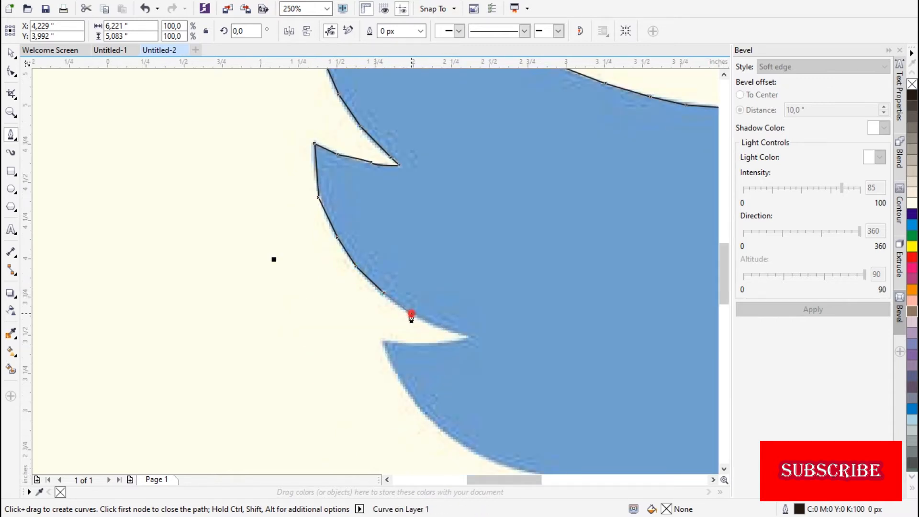
Trace the notch between the second and third feathers out to the third feather's tip.
left_click(434, 343)
left_click(399, 342)
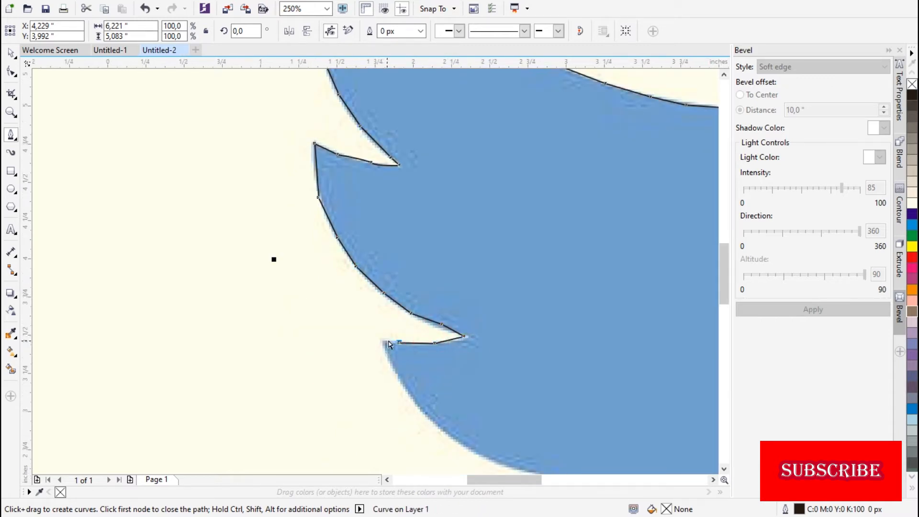
left_click(471, 334)
left_click(460, 339)
left_click(426, 342)
left_click(392, 342)
left_click(383, 342)
Trace the third feather's outer curve down to the inner corner above the tail.
left_click(396, 375)
scroll(420, 400, "down", 2)
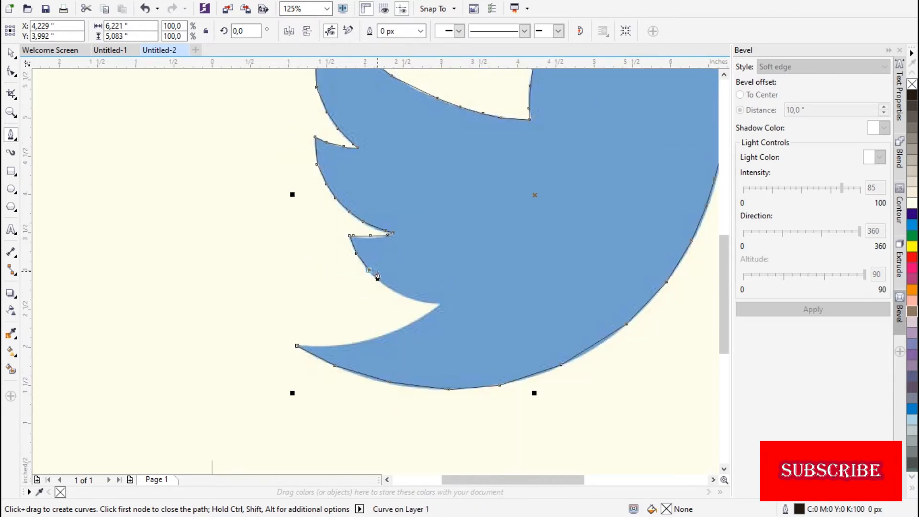
scroll(421, 407, "up", 4)
left_click(421, 408)
left_click(454, 440)
left_click(476, 452)
left_click(513, 465)
left_click(598, 369)
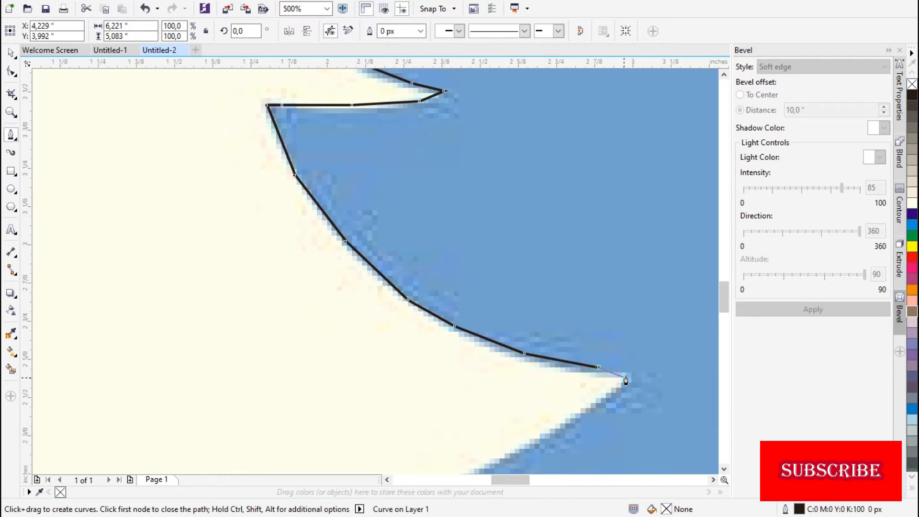
left_click(626, 376)
Trace the tail's upper edge and close the outline at its starting node on the tail tip.
scroll(622, 375, "down", 2)
left_click(324, 306)
left_click(208, 352)
left_click(92, 356)
scroll(404, 283, "down", 4)
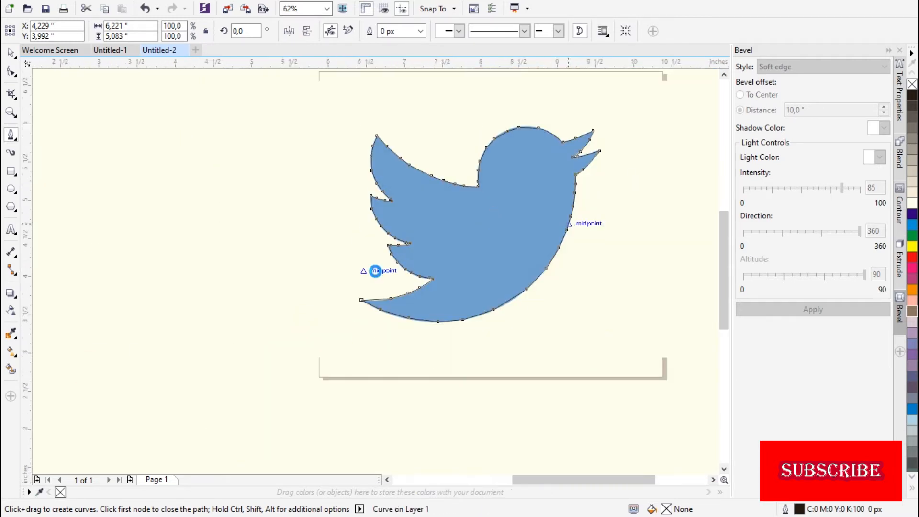
Try deleting nodes along the wing's upper edge near the tip with the Shape tool.
key("space")
key("F10")
left_click(11, 74)
left_click(54, 72)
scroll(384, 280, "up", 4)
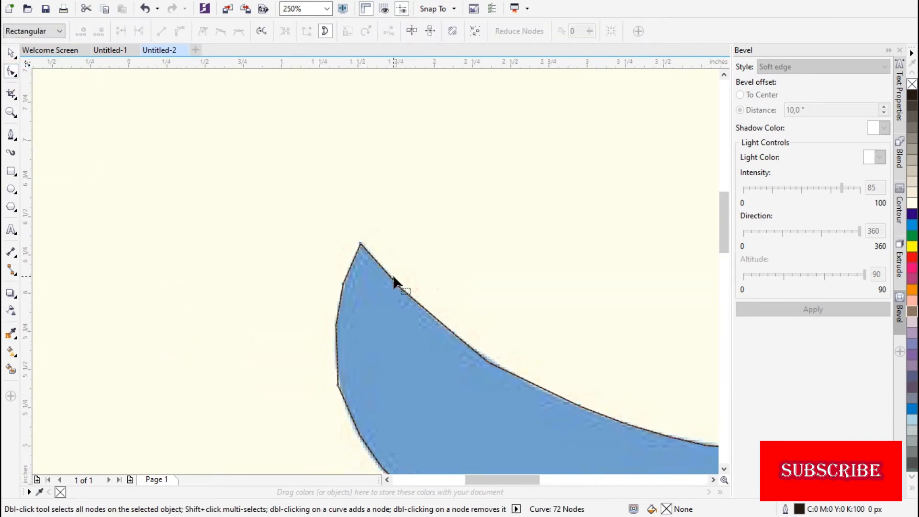
scroll(394, 282, "down", 4)
scroll(380, 269, "up", 4)
double_click(399, 244)
left_click(486, 319)
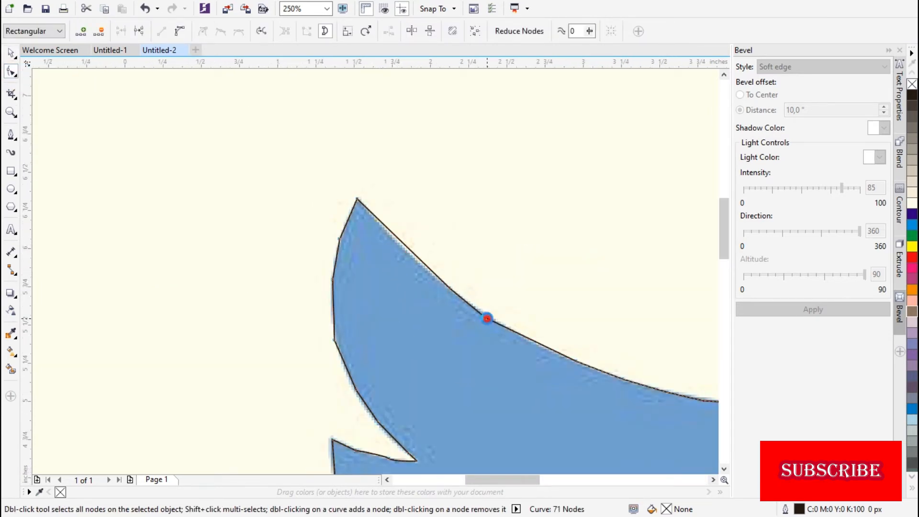
double_click(487, 319)
double_click(449, 289)
Undo the node deletions on the wing's upper edge.
key("ctrl+z")
key("ctrl+z")
key("ctrl+z")
scroll(463, 301, "down", 2)
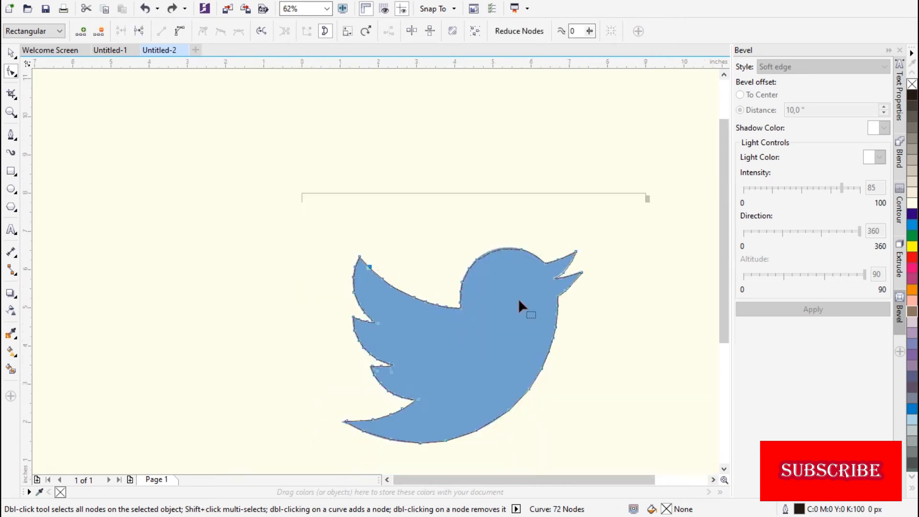
scroll(520, 299, "up", 1)
left_click(11, 54)
left_click(410, 326)
scroll(387, 241, "down", 1)
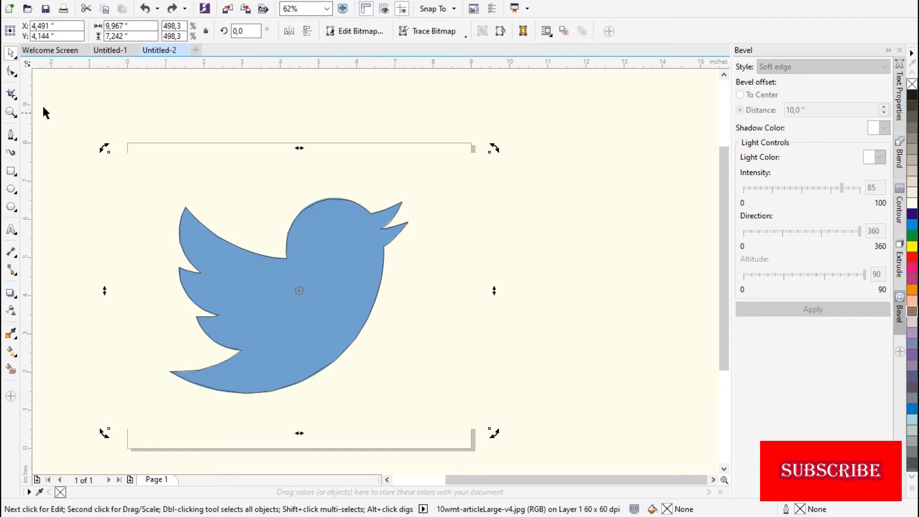
left_click(63, 95)
Select the traced outline and delete its intermediate nodes along the wing's upper edge between the wing tip and the neck.
scroll(168, 211, "up", 2)
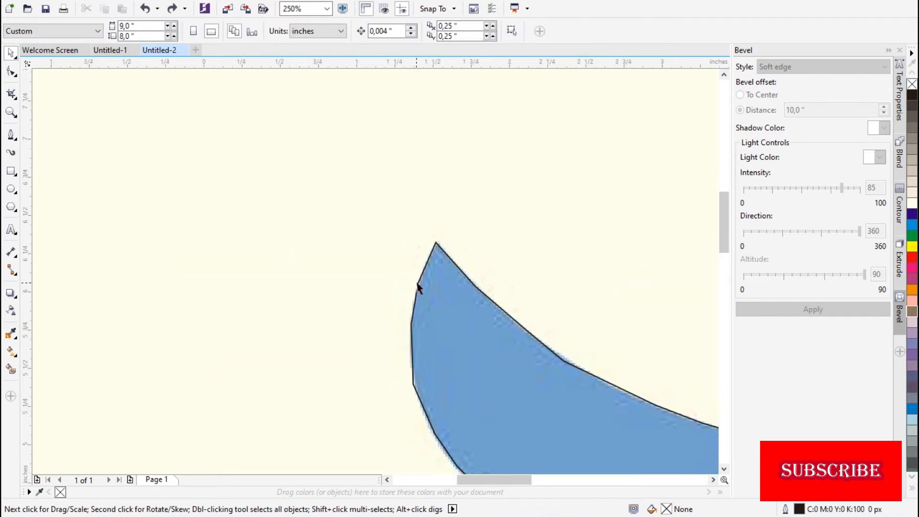
left_click(509, 319)
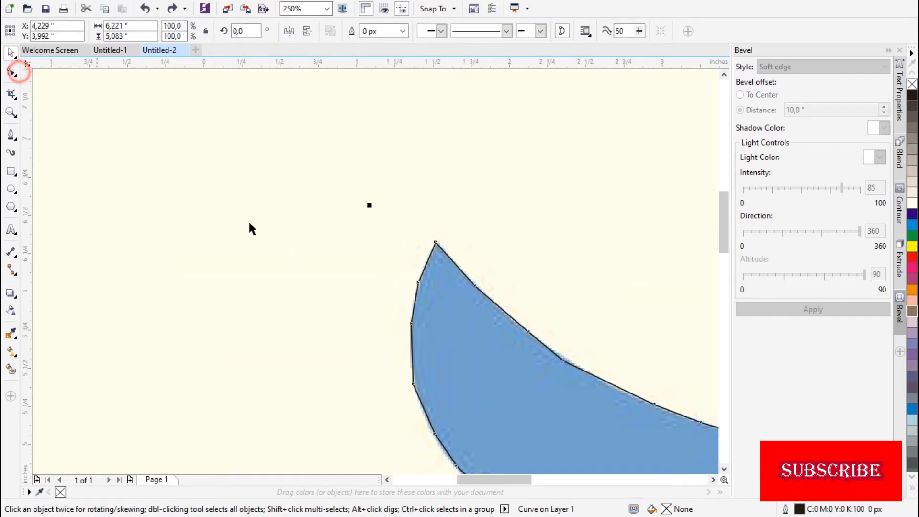
left_click(11, 72)
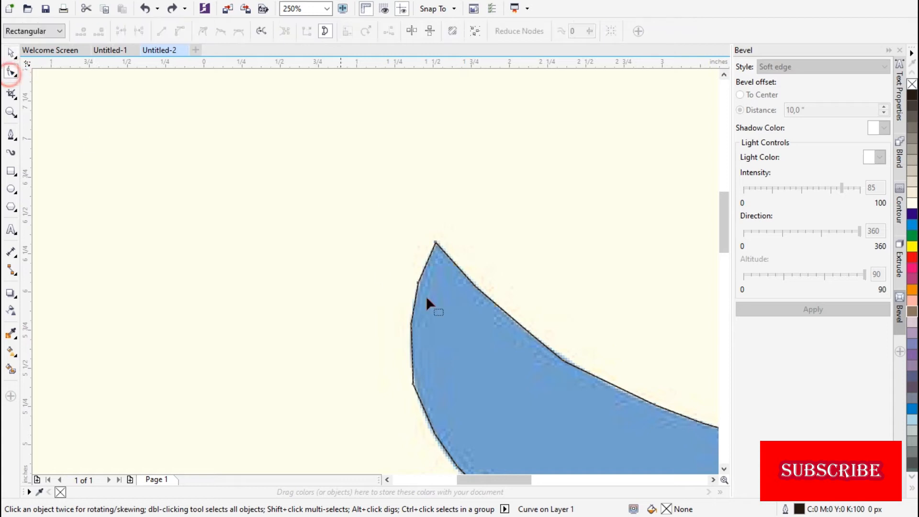
left_click(474, 286)
double_click(477, 287)
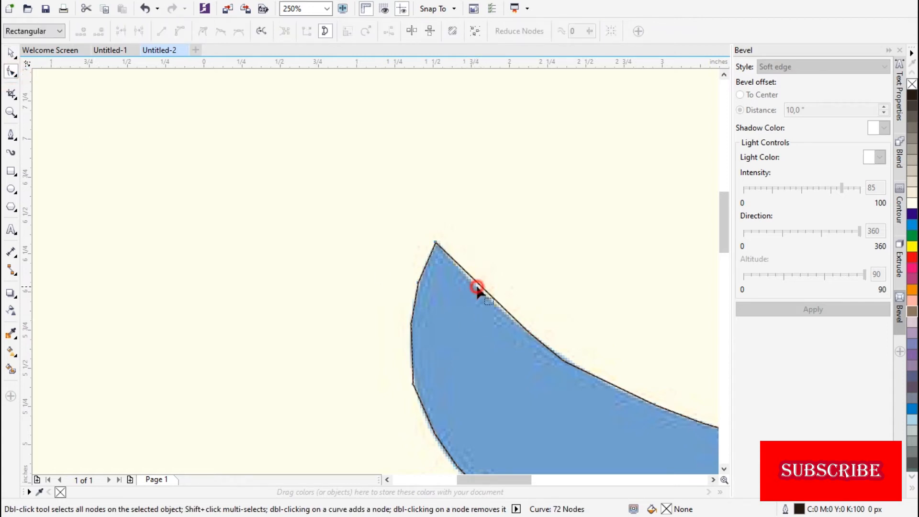
double_click(529, 330)
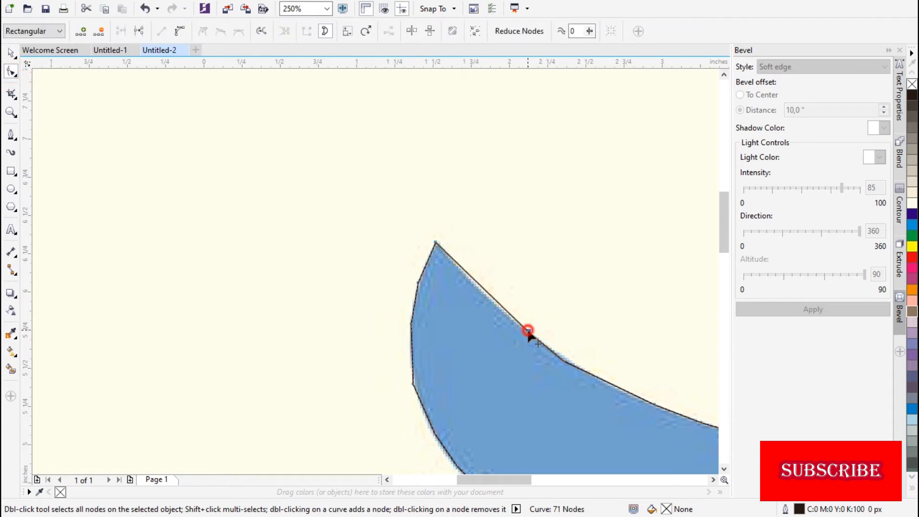
double_click(560, 360)
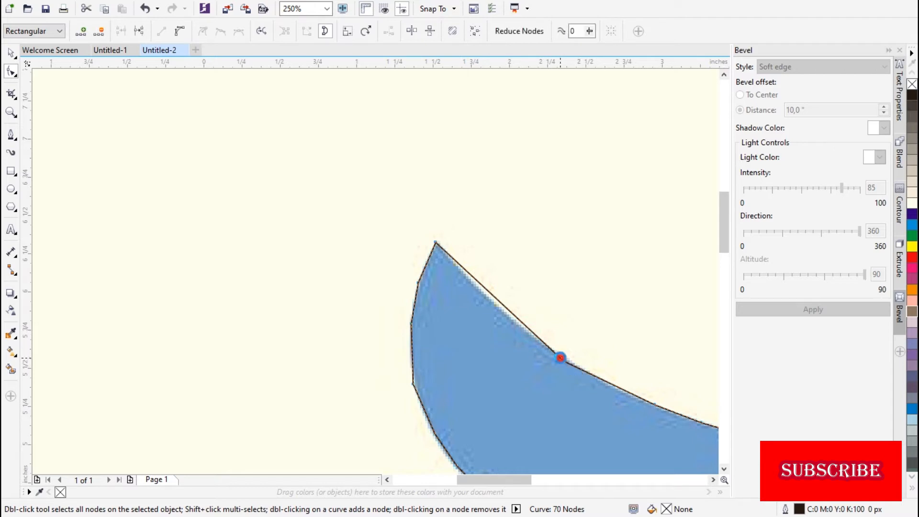
double_click(653, 403)
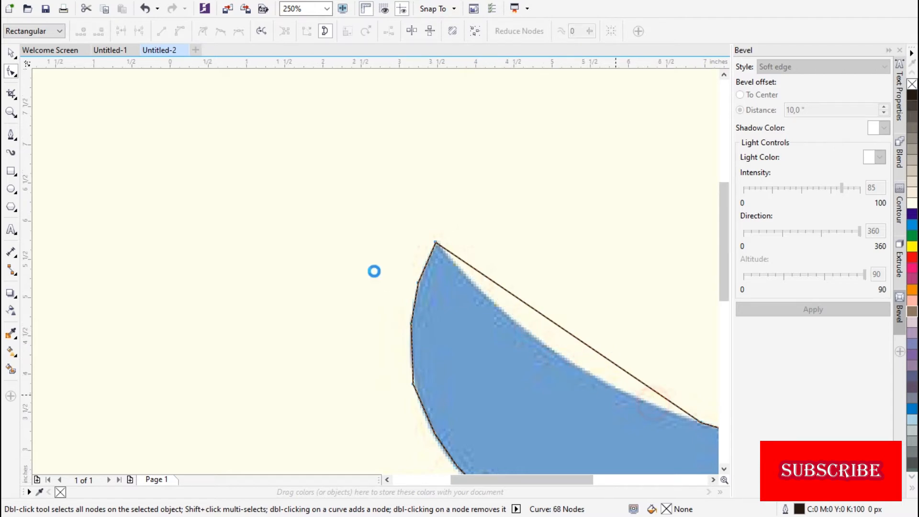
scroll(375, 271, "down", 2)
double_click(417, 286)
double_click(443, 293)
double_click(460, 296)
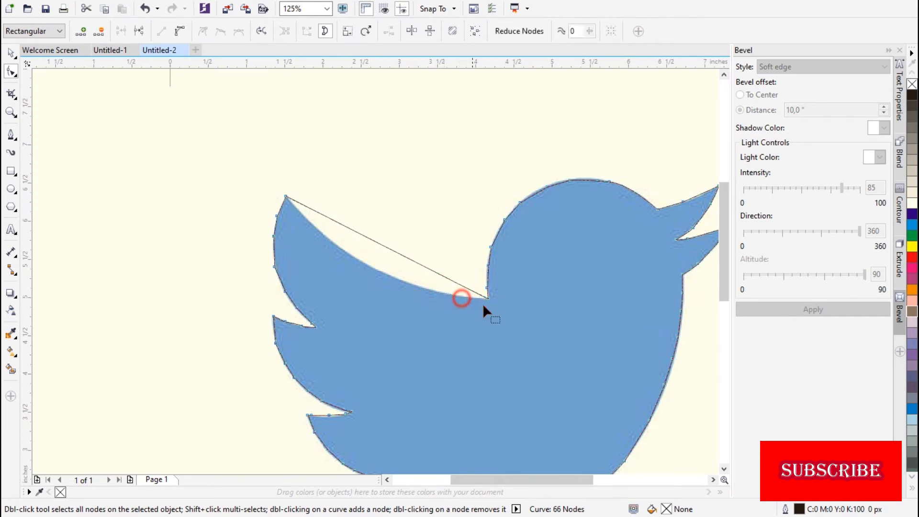
Convert the straight segment between the wing tip and the neck to a curve and bend it along the bitmap's edge.
right_click(395, 250)
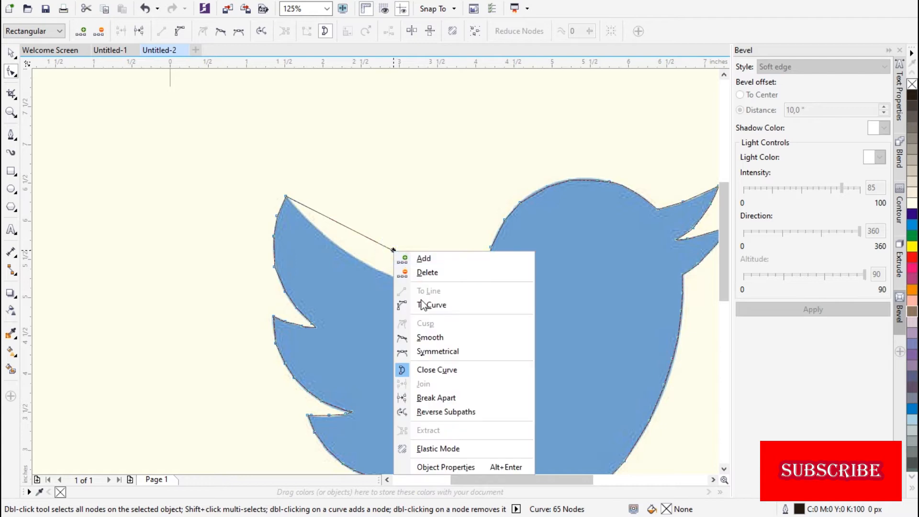
left_click(413, 305)
left_click_drag(353, 231, 352, 277)
left_click_drag(423, 266, 431, 292)
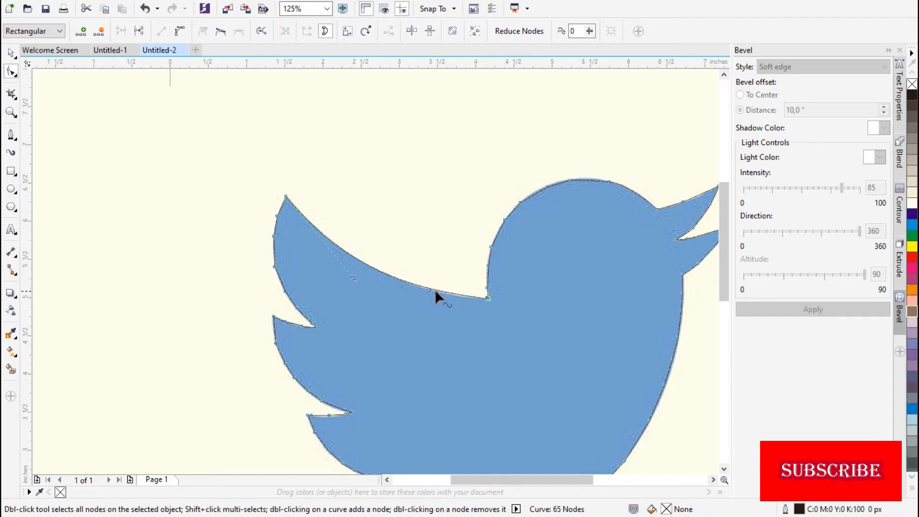
Delete the intermediate nodes on the top feather's outer edge and bend the remaining segments into curves along the bitmap.
double_click(275, 235)
double_click(287, 297)
left_click(277, 250)
key("c")
left_click_drag(276, 250, 272, 230)
scroll(289, 252, "up", 1)
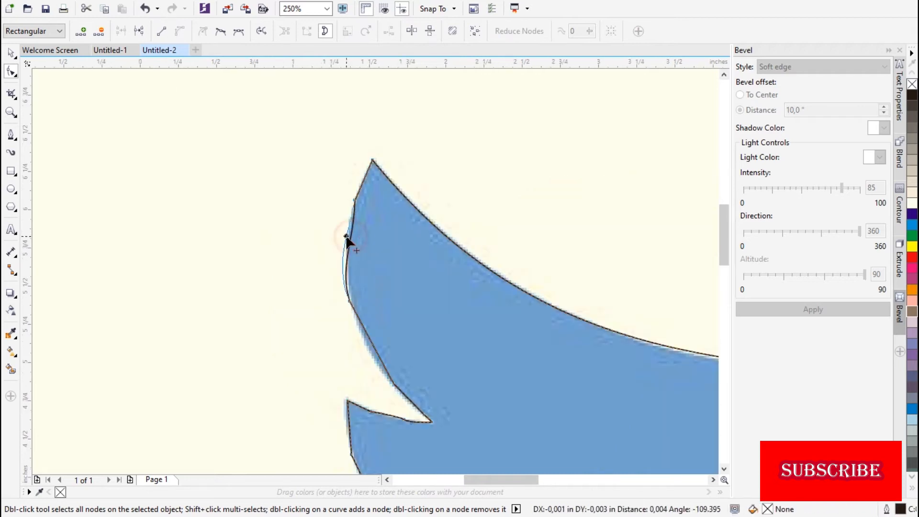
double_click(348, 301)
left_click_drag(367, 339, 370, 345)
left_click_drag(343, 280, 349, 281)
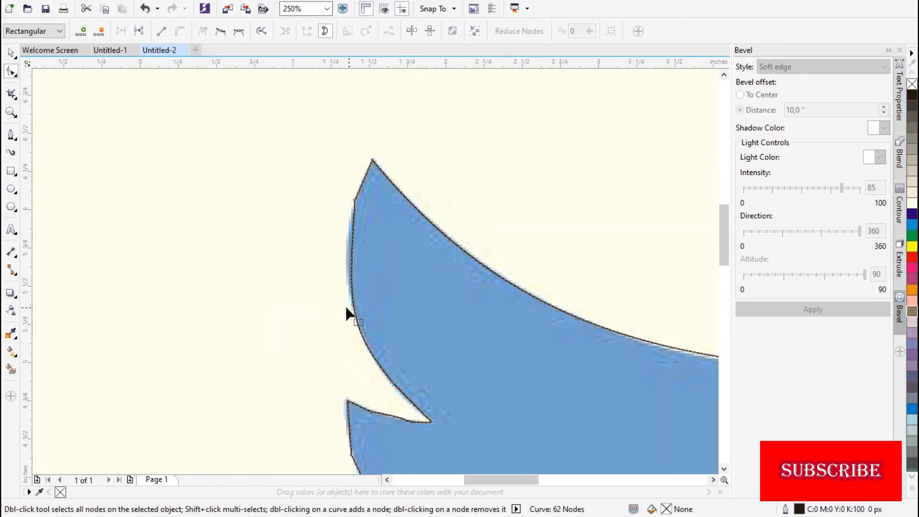
Delete the extra nodes on the upper edge of the second feather, inside the first wing notch.
scroll(346, 308, "down", 1)
scroll(383, 357, "up", 2)
left_click(389, 311)
double_click(324, 296)
left_click(388, 312)
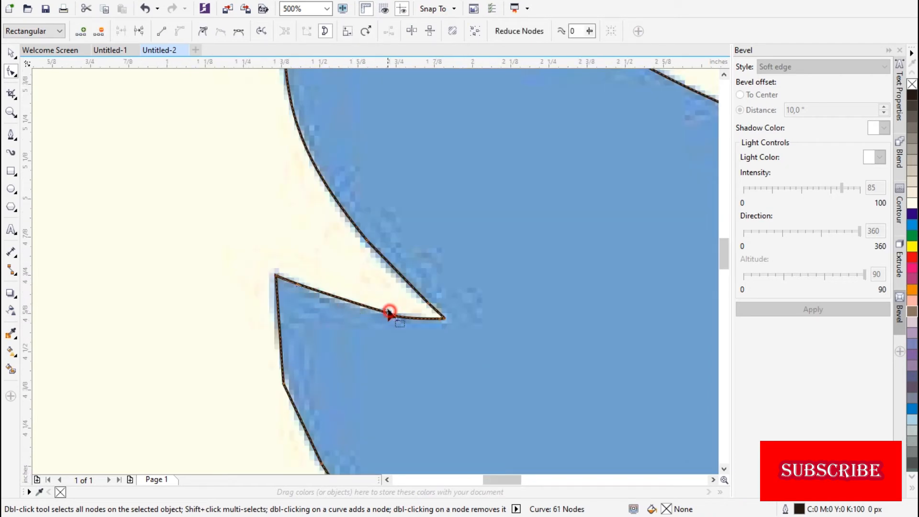
double_click(389, 311)
scroll(389, 312, "down", 1)
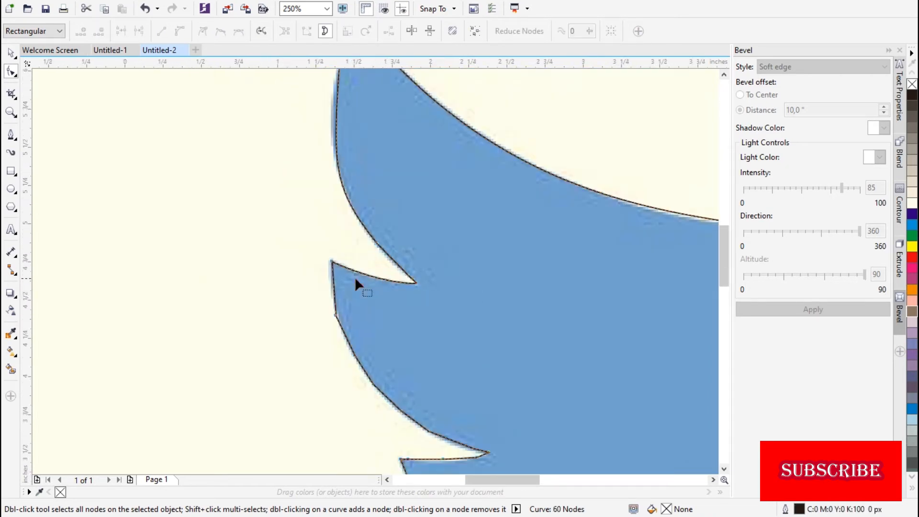
Delete intermediate nodes on the second feather's outer edge, convert its upper segment to a curve and bend it along the bitmap.
scroll(335, 286, "up", 1)
double_click(376, 329)
double_click(412, 406)
scroll(410, 405, "down", 1)
right_click(378, 247)
left_click(407, 301)
left_click_drag(373, 223, 352, 234)
left_click_drag(385, 266, 375, 272)
Delete the intermediate nodes on the lower part of the second feather's outer edge, down to its notch.
double_click(453, 350)
double_click(427, 331)
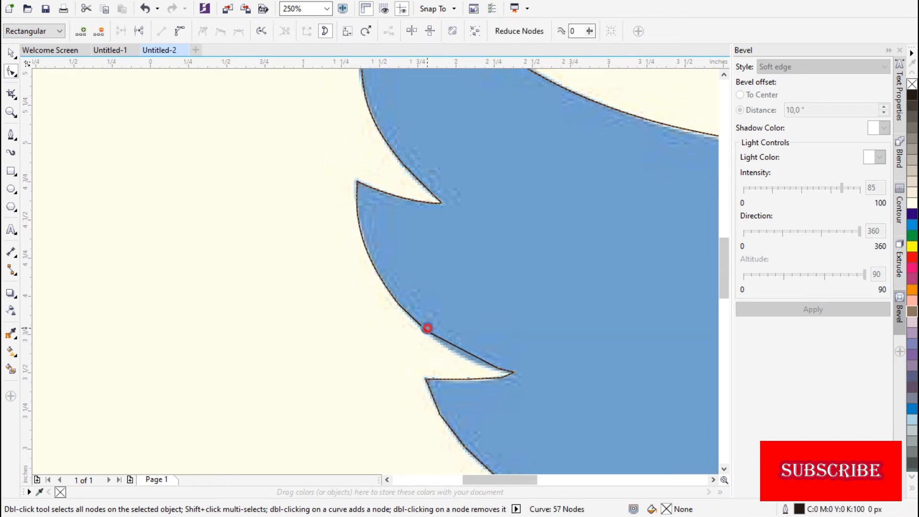
right_click(449, 336)
left_click(497, 369)
double_click(496, 369)
Convert the second feather's lower straight segment to a curve and bend it outward onto the bitmap's edge.
right_click(455, 338)
right_click(458, 341)
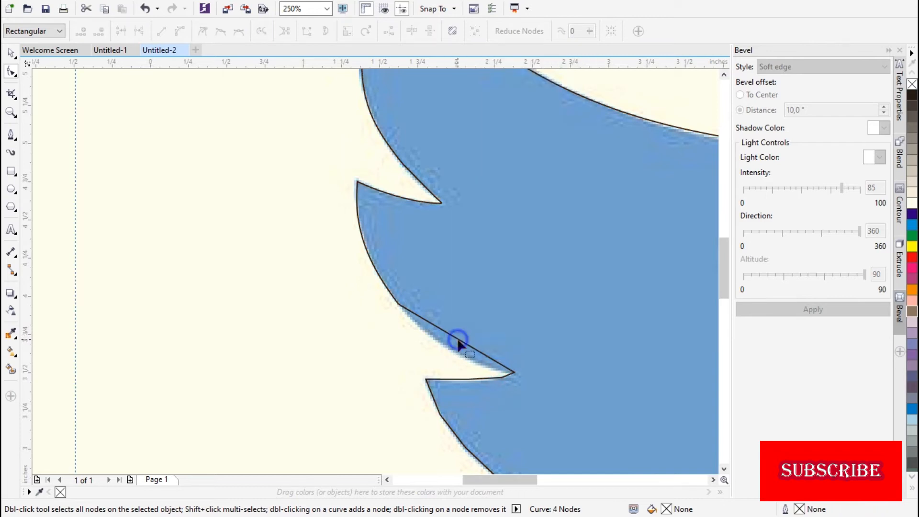
left_click(459, 340)
right_click(459, 340)
left_click(443, 331)
right_click(462, 343)
right_click(461, 341)
left_click(462, 342)
right_click(462, 343)
left_click(494, 181)
left_click_drag(431, 334, 427, 346)
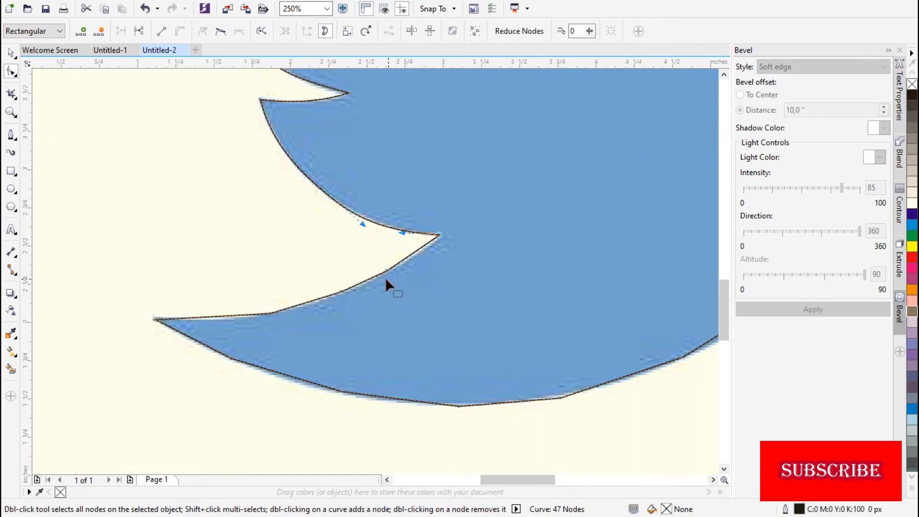
Delete the intermediate nodes on the tail's upper edge, keeping one middle node and moving it slightly down onto the bitmap's edge.
double_click(387, 272)
left_click(340, 290)
left_click(341, 291)
left_click(270, 313)
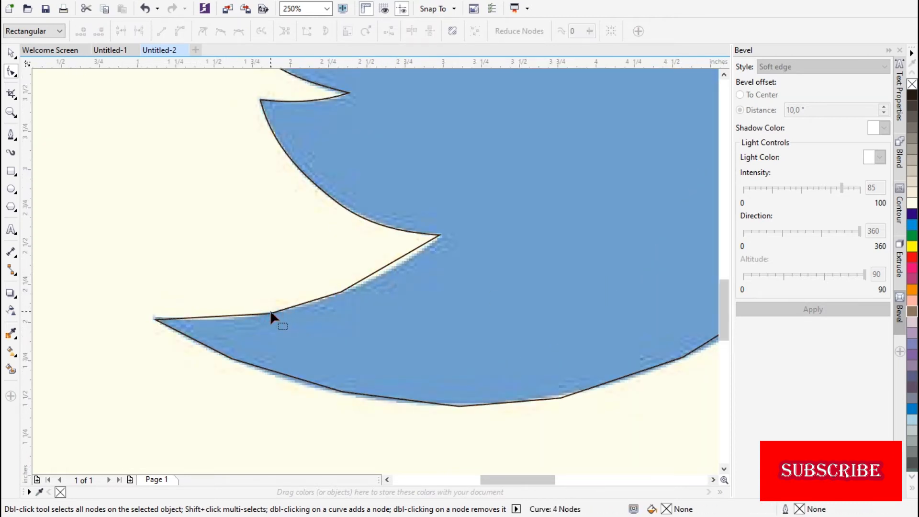
double_click(270, 315)
left_click_drag(341, 291, 341, 297)
Convert the two segments of the tail's upper edge to curves and bend them along the bitmap.
right_click(415, 250)
left_click(406, 257)
right_click(405, 257)
left_click(383, 280)
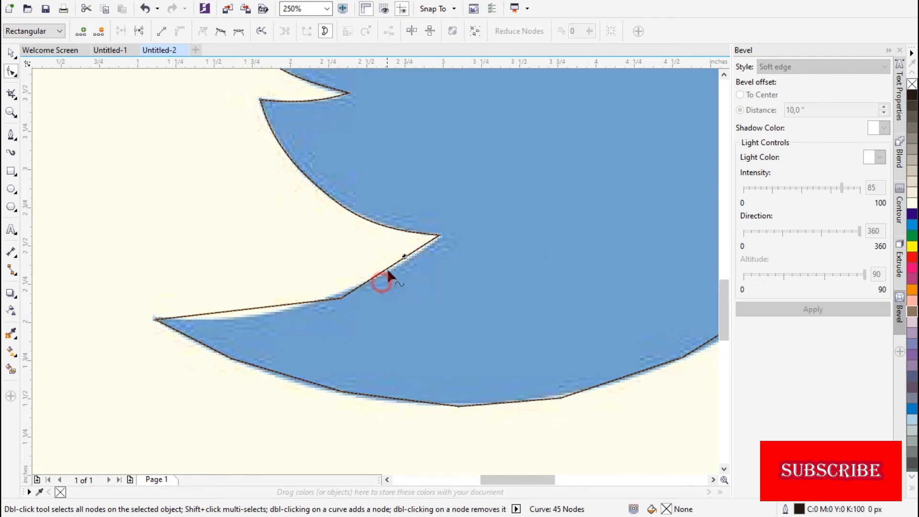
left_click_drag(395, 263, 398, 267)
right_click(257, 309)
left_click(299, 139)
scroll(288, 314, "down", 2)
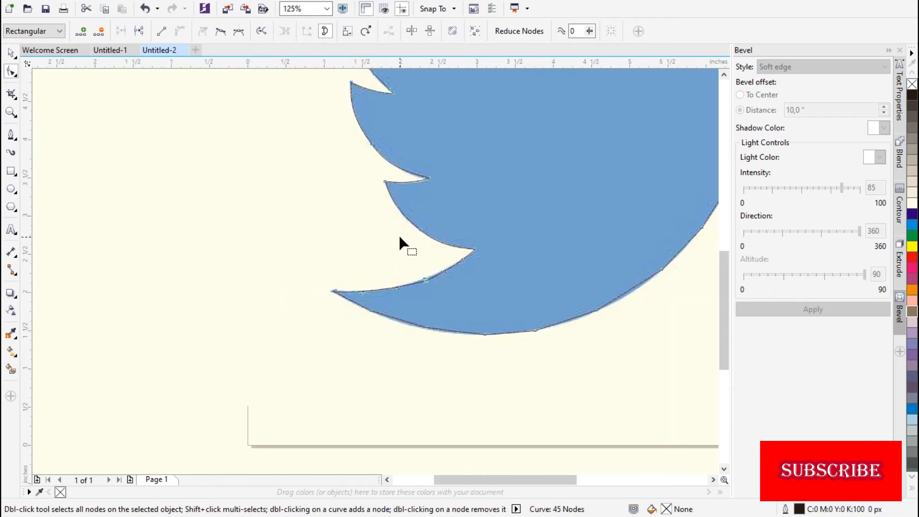
Delete the intermediate nodes along the tail's underside and up the belly.
scroll(397, 199, "up", 2)
double_click(405, 194)
scroll(545, 231, "down", 1)
double_click(420, 277)
double_click(472, 275)
double_click(362, 271)
double_click(532, 254)
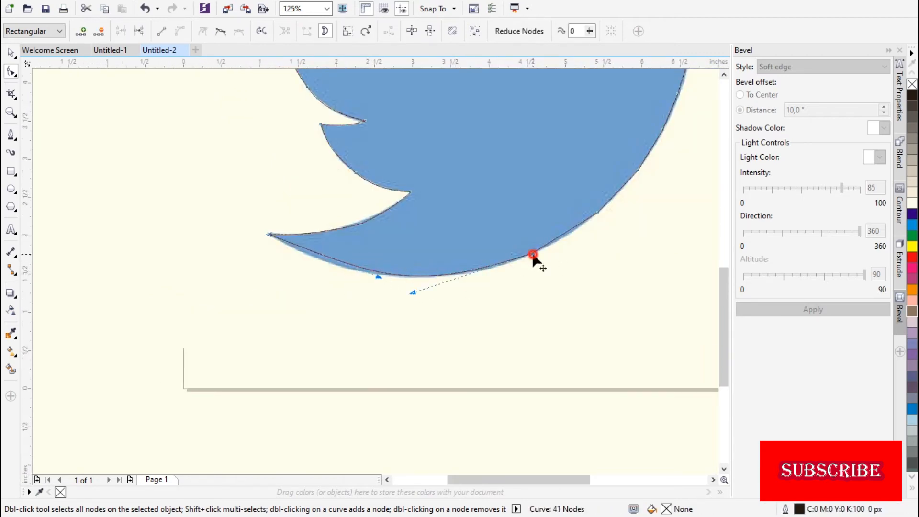
double_click(600, 213)
double_click(640, 171)
Bend the long belly curve onto the bitmap's edge and delete the leftover middle node on the tail's upper edge.
left_click_drag(341, 258, 332, 264)
left_click_drag(603, 184, 361, 271)
left_click(418, 220)
double_click(418, 219)
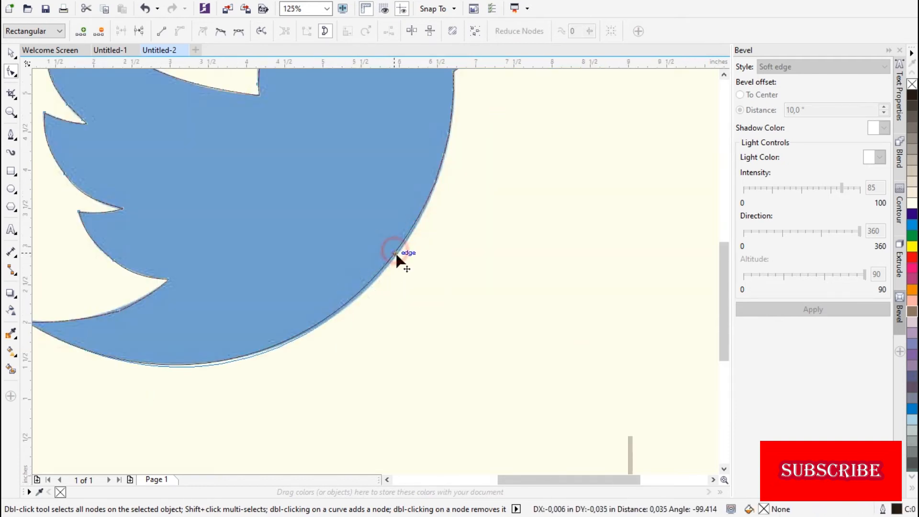
double_click(116, 310)
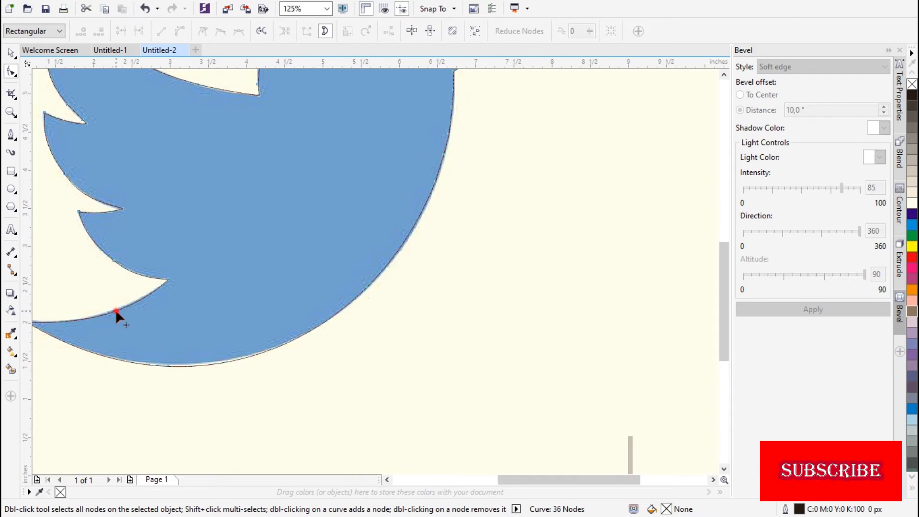
Refine the curve along the tail's underside to match the bitmap's edge.
scroll(113, 309, "up", 3)
scroll(424, 235, "down", 4)
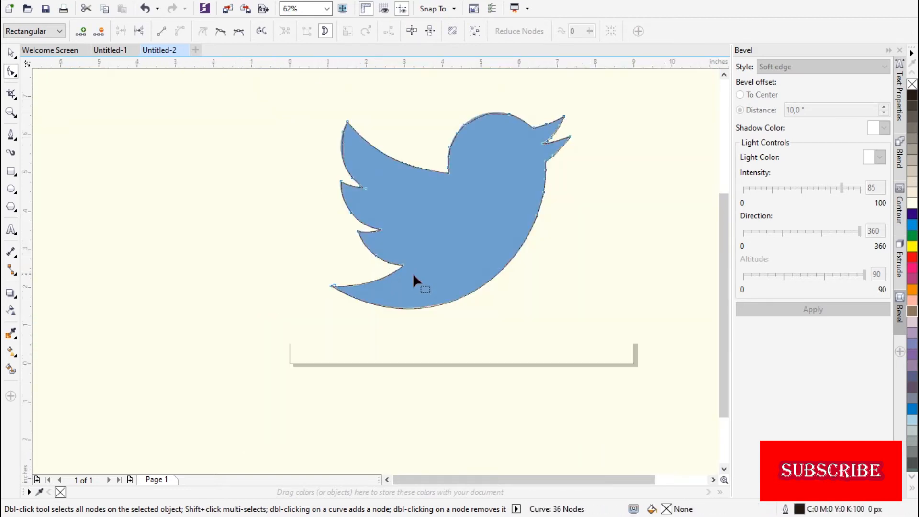
scroll(332, 301, "up", 3)
left_click_drag(415, 259, 372, 268)
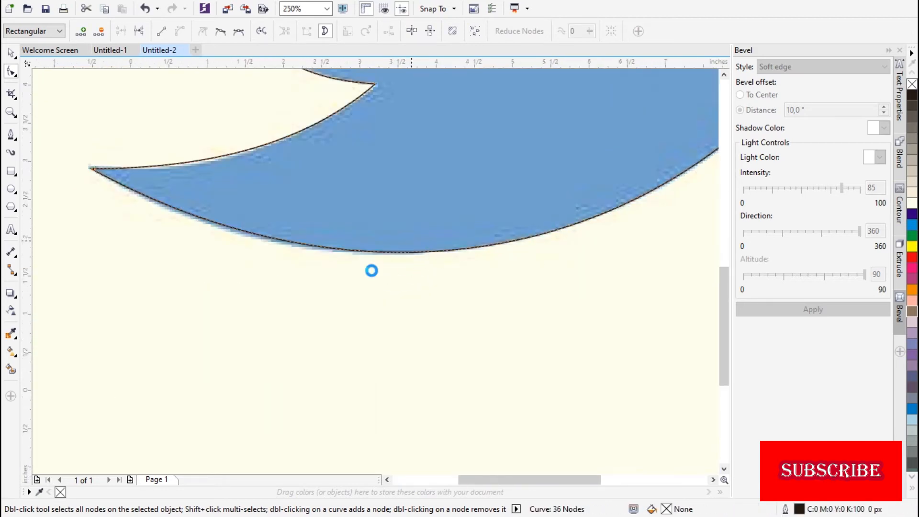
Delete the remaining intermediate nodes along the chest edge below the beak.
scroll(373, 268, "down", 3)
scroll(375, 269, "up", 3)
double_click(353, 340)
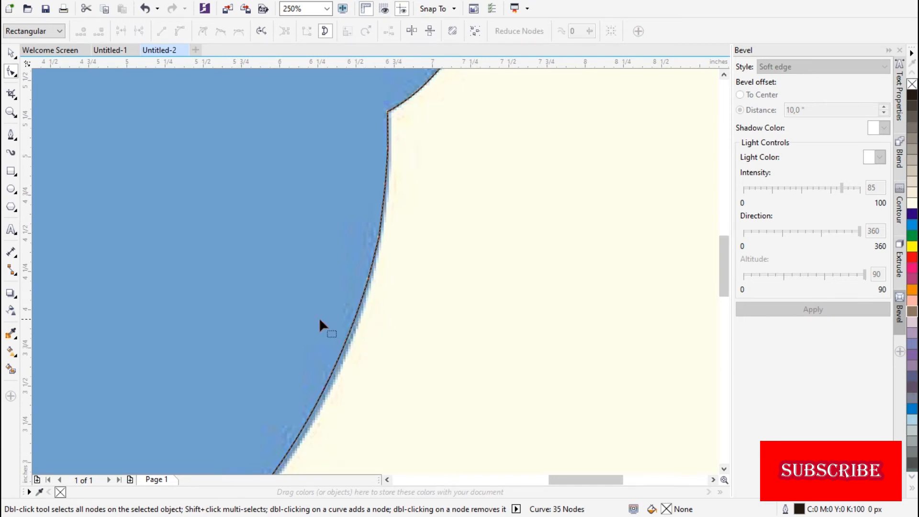
scroll(318, 325, "down", 3)
scroll(403, 273, "up", 4)
double_click(406, 167)
scroll(381, 273, "down", 2)
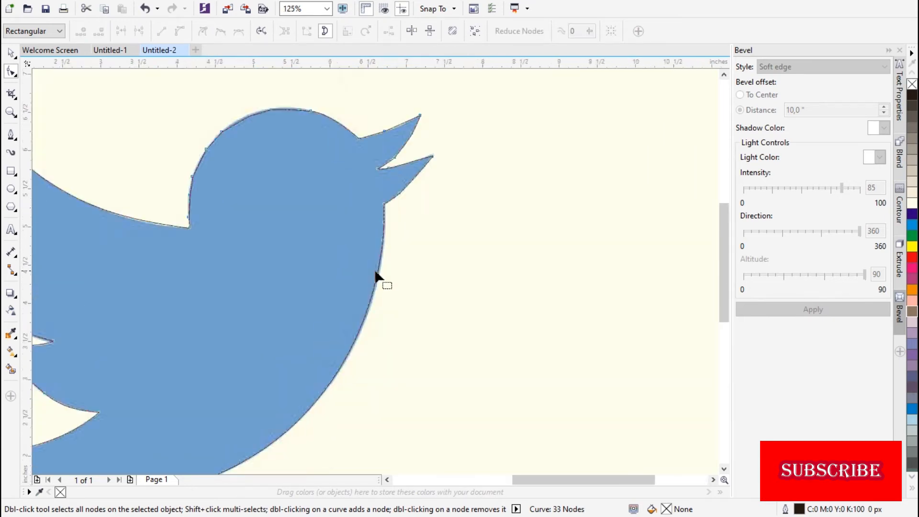
scroll(383, 269, "up", 1)
double_click(382, 300)
double_click(382, 300)
scroll(378, 322, "down", 1)
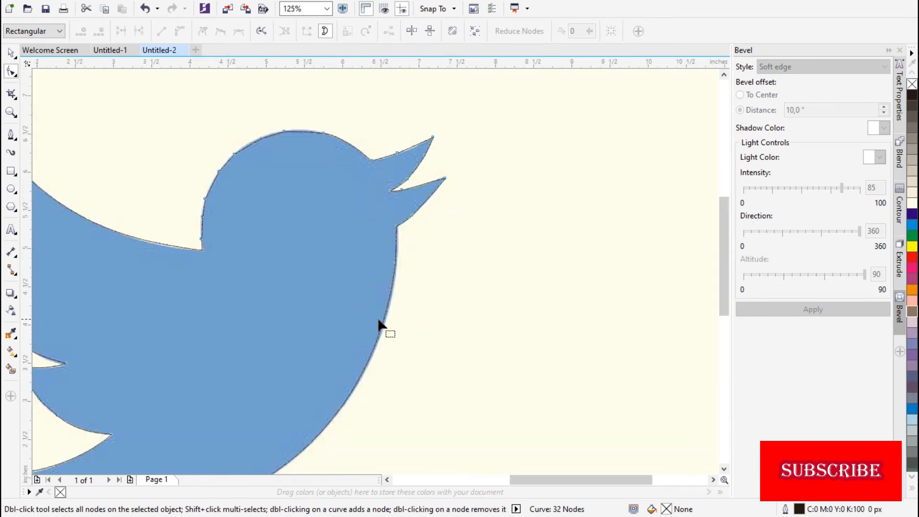
Delete the intermediate nodes on the beak's edges and bend the upper beak's top edge into a curve along the bitmap.
scroll(382, 249, "up", 3)
scroll(443, 260, "down", 1)
double_click(388, 261)
scroll(407, 259, "up", 1)
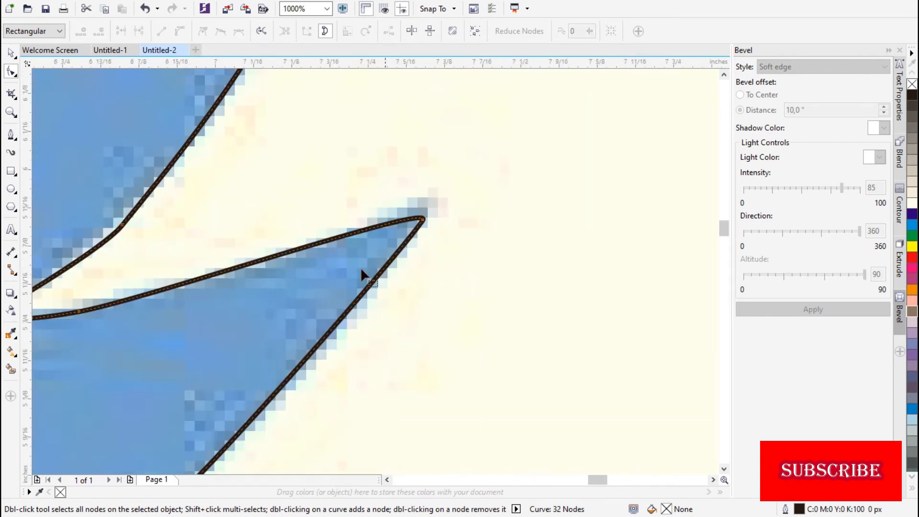
scroll(417, 257, "down", 1)
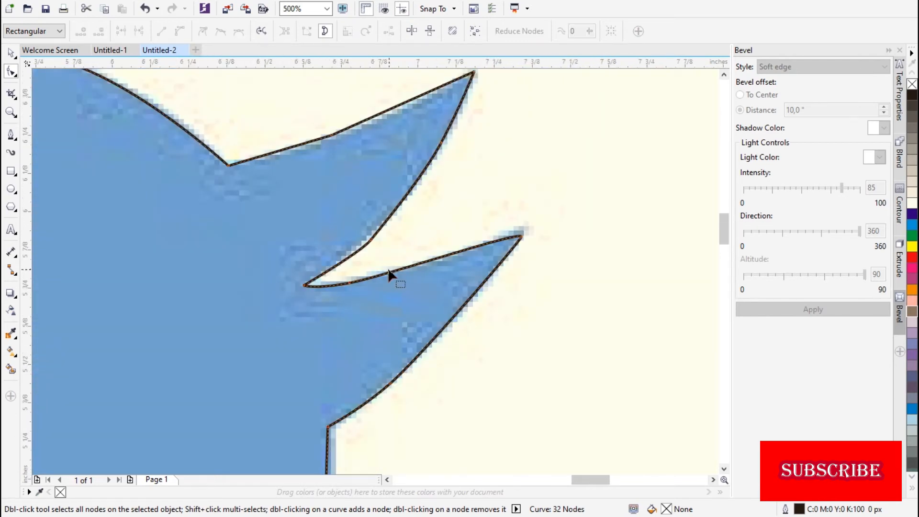
double_click(371, 241)
double_click(332, 136)
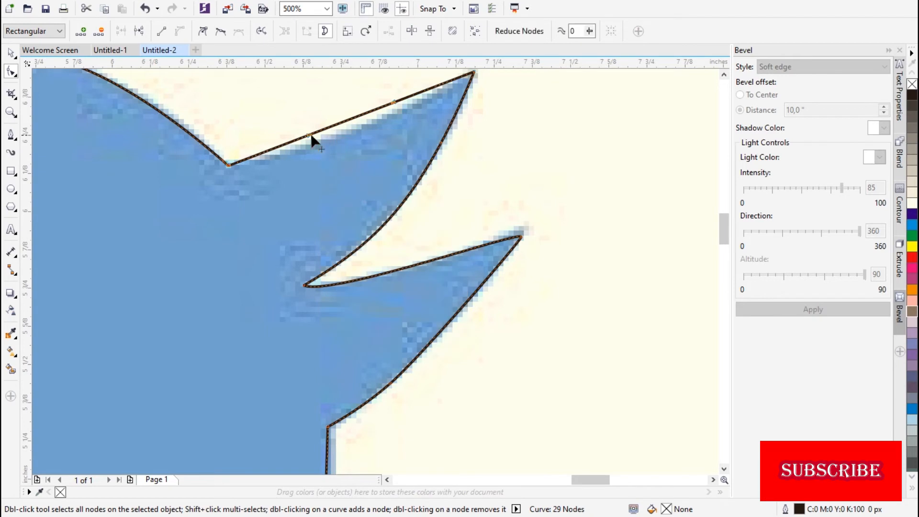
left_click_drag(393, 102, 309, 139)
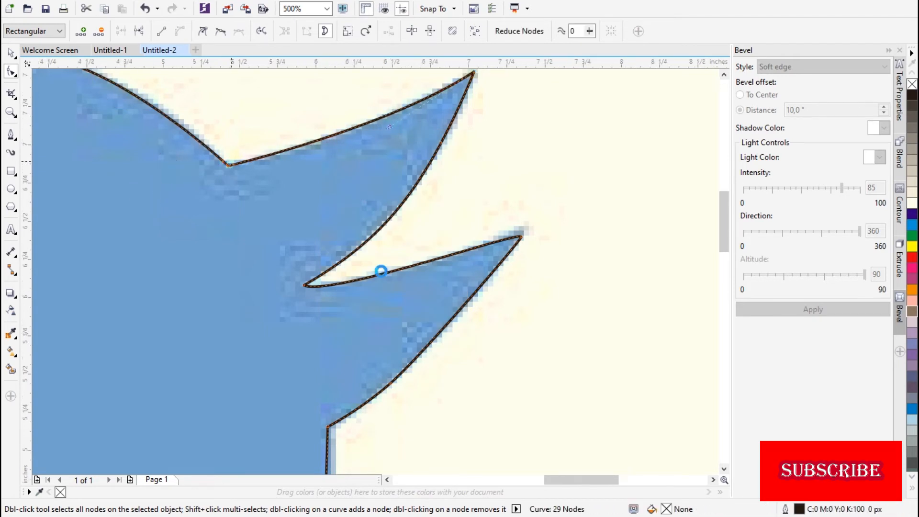
Delete the intermediate nodes around the head from the beak to the neck and bend the resulting curve onto the bitmap's edge.
scroll(381, 271, "down", 2)
double_click(348, 218)
double_click(220, 226)
double_click(162, 257)
double_click(132, 293)
double_click(131, 292)
double_click(105, 348)
double_click(99, 385)
double_click(96, 430)
left_click_drag(171, 253, 161, 251)
Select the Twitter bitmap with the Pick tool and delete it, keeping only the vector outline.
scroll(194, 302, "down", 2)
left_click(11, 53)
left_click(474, 305)
key("Delete")
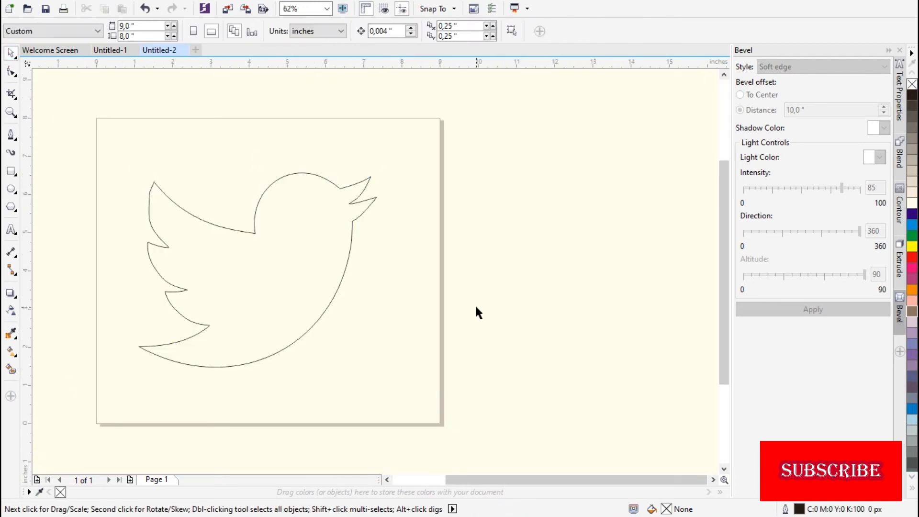
Select the bird outline and fill it with Orange.
scroll(369, 294, "down", 1)
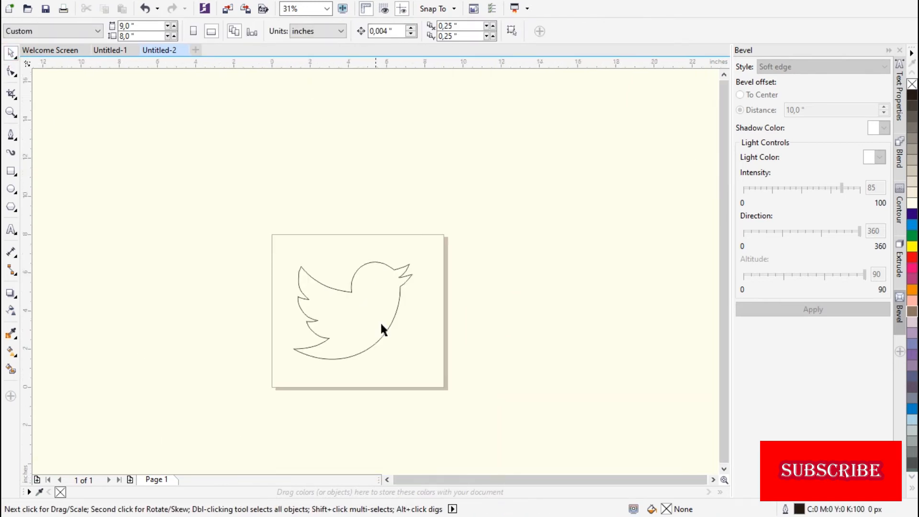
scroll(294, 189, "up", 1)
left_click(271, 232)
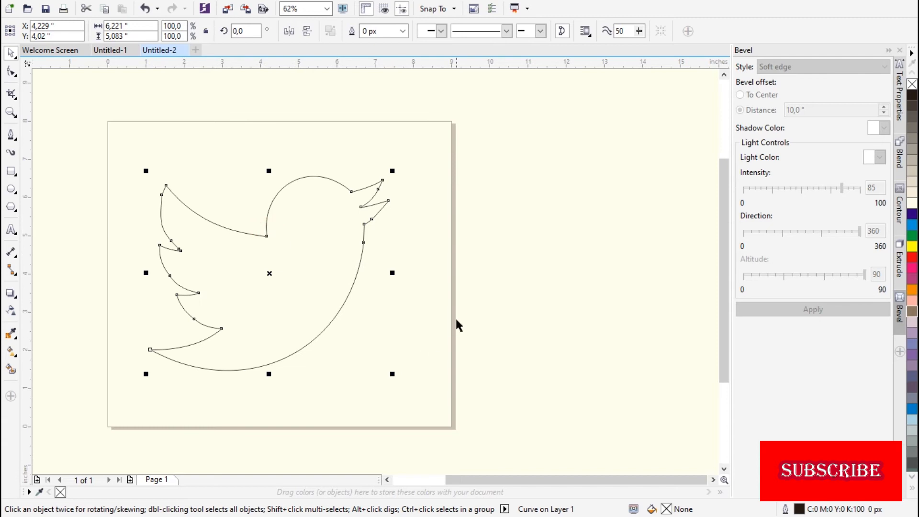
left_click(912, 289)
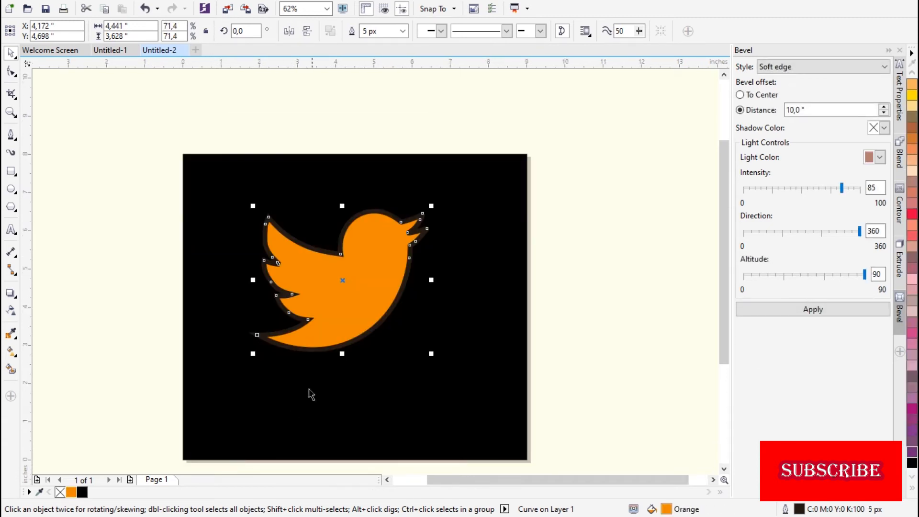
Set the orange bird's outline width to 3 px.
left_click(132, 388)
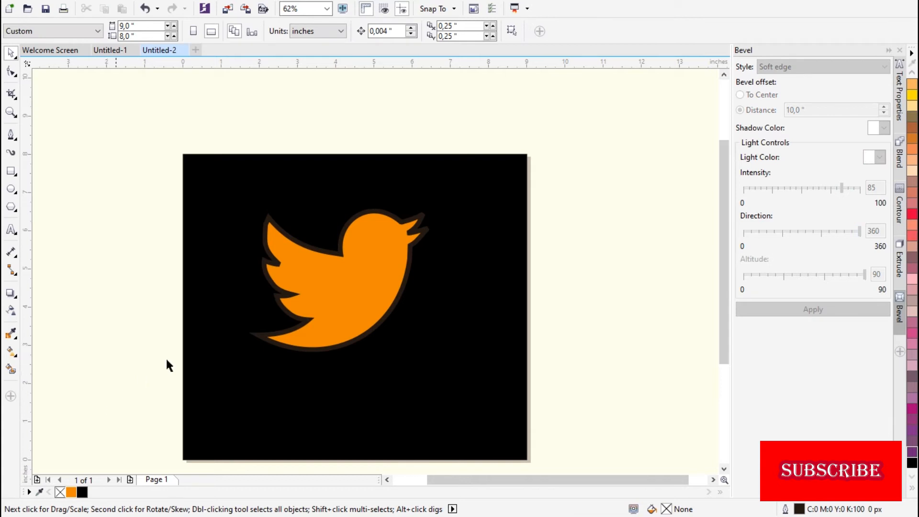
left_click(355, 261)
left_click(403, 35)
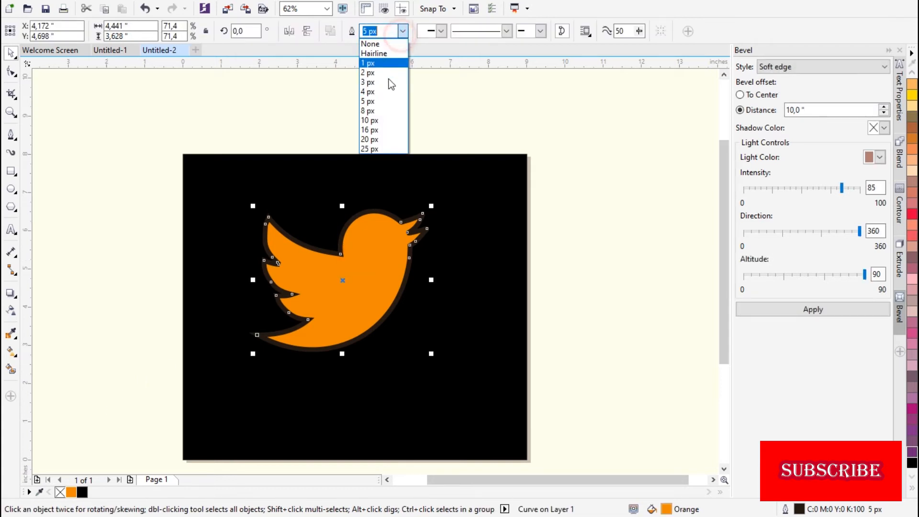
left_click(381, 80)
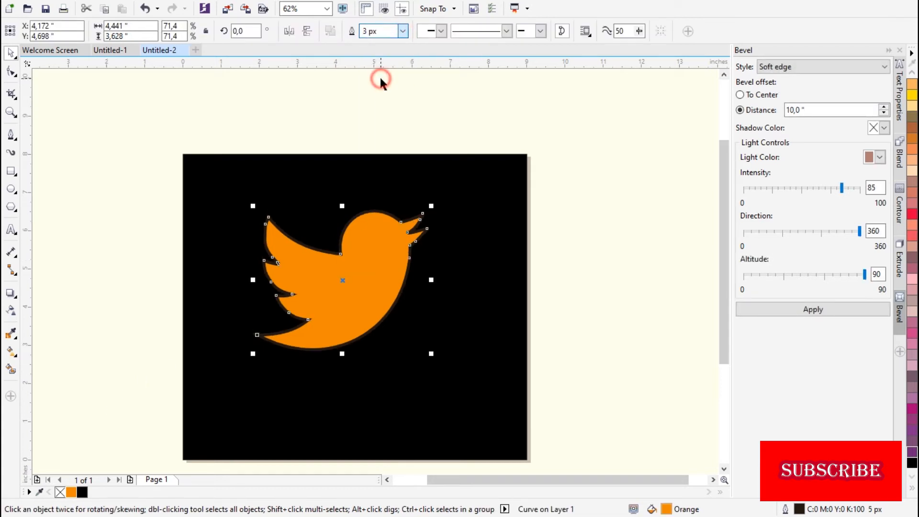
left_click(571, 382)
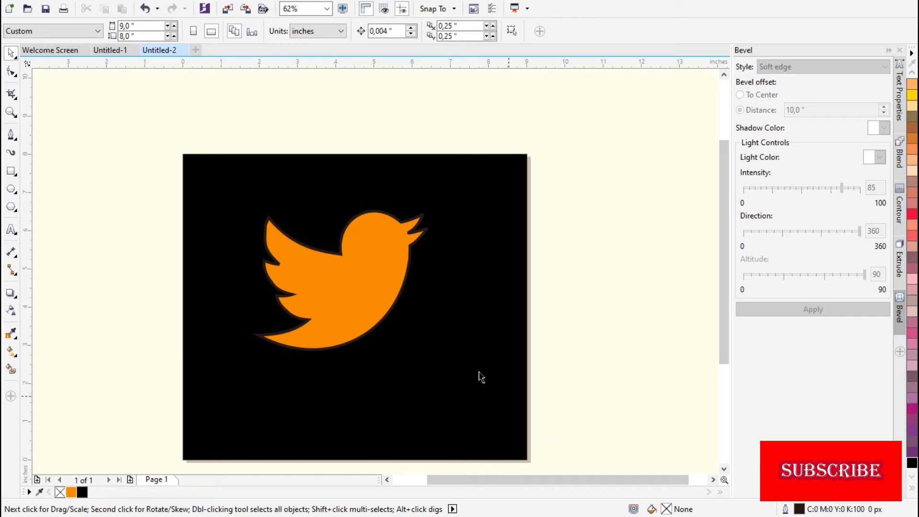
Move the bird to the centre of the black background, scale it down and recentre it there.
left_click_drag(384, 303, 399, 318)
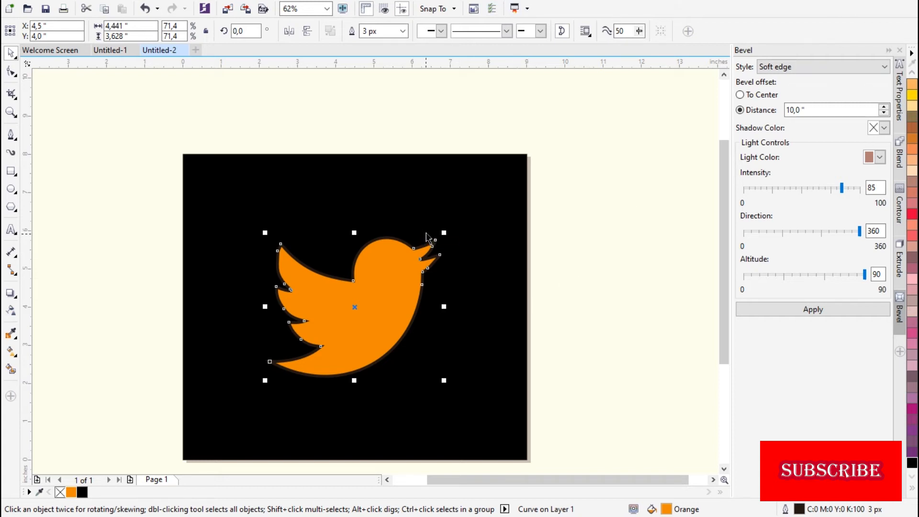
left_click_drag(444, 233, 403, 266)
left_click_drag(315, 353, 352, 323)
left_click(81, 366)
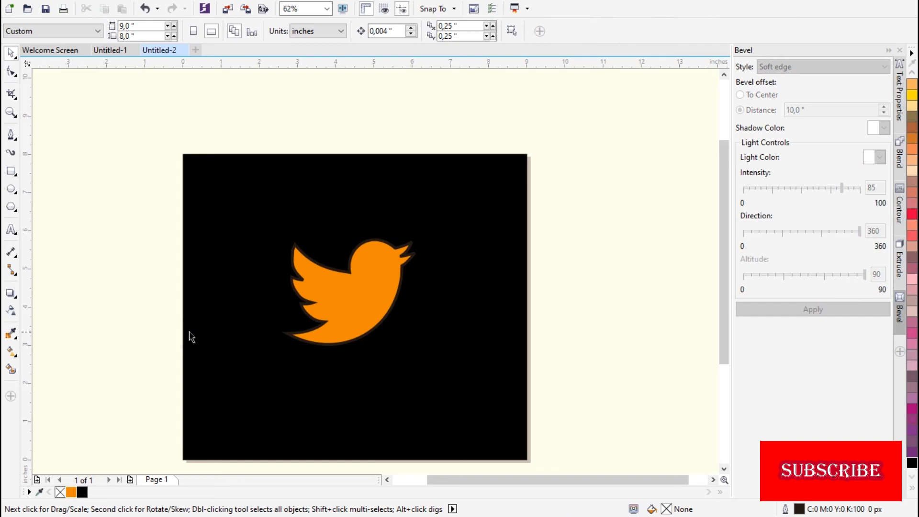
Draw a circle about 5.68 inches in diameter around the bird with the Ellipse tool.
left_click(12, 189)
mouse_move(239, 197)
left_mouse_down()
mouse_move(470, 323)
mouse_move(454, 367)
left_mouse_up()
key("ctrl")
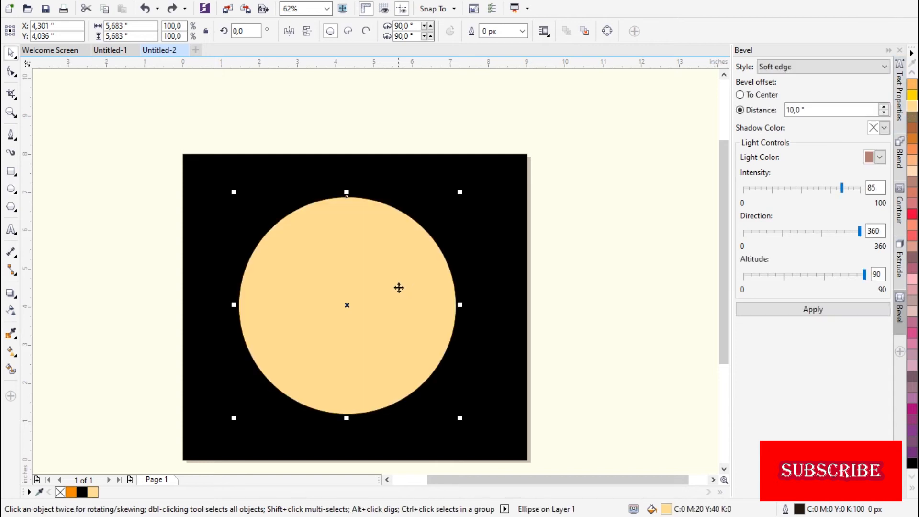
Send the circle back one level so it sits behind the bird.
right_click(399, 287)
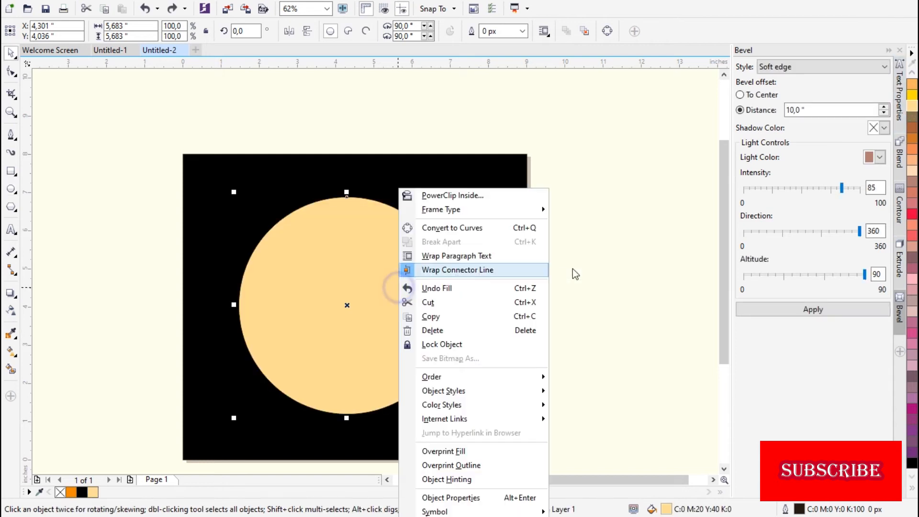
mouse_move(473, 377)
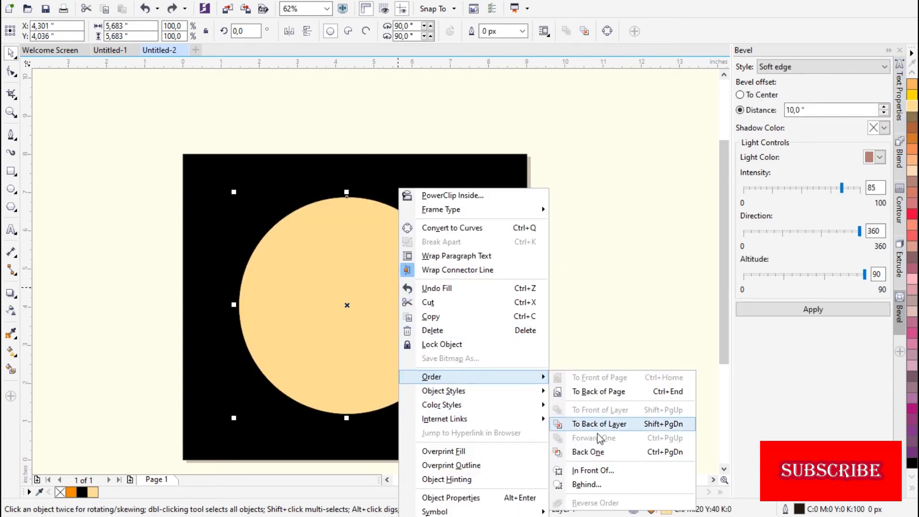
left_click(584, 451)
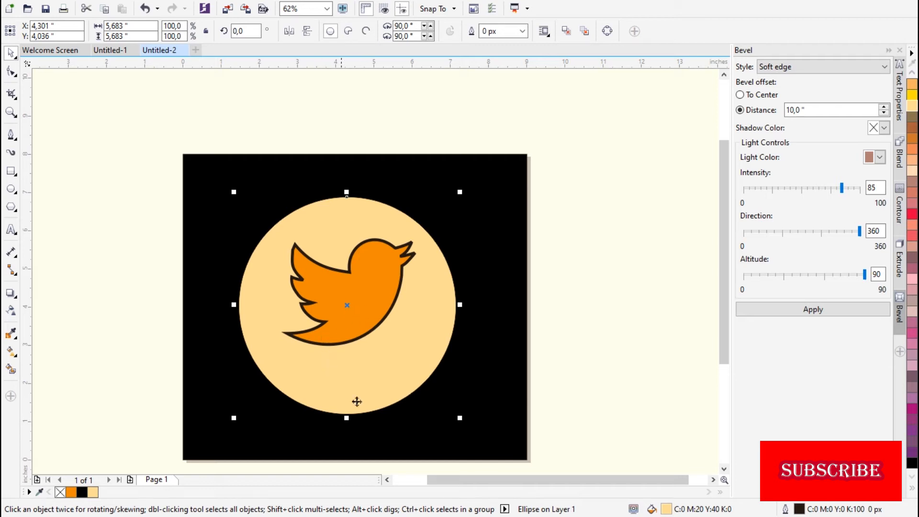
Try a pale peach fill (C:0 M:20 Y:20 K:0) and a white fill on the circle.
left_click(912, 171)
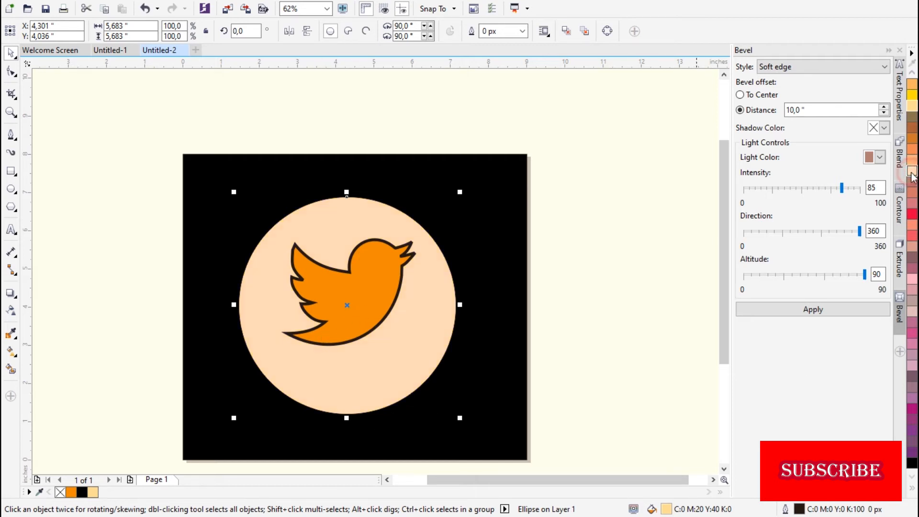
scroll(913, 85, "up", 15)
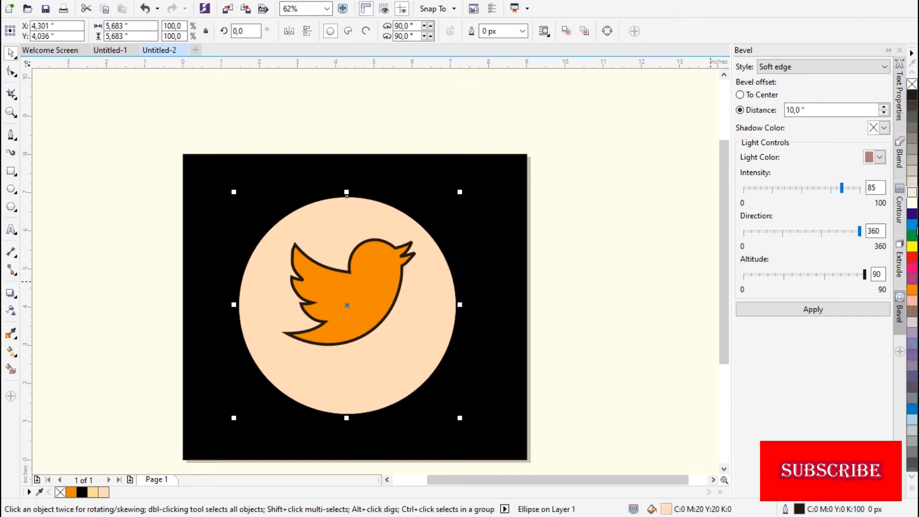
left_click(912, 202)
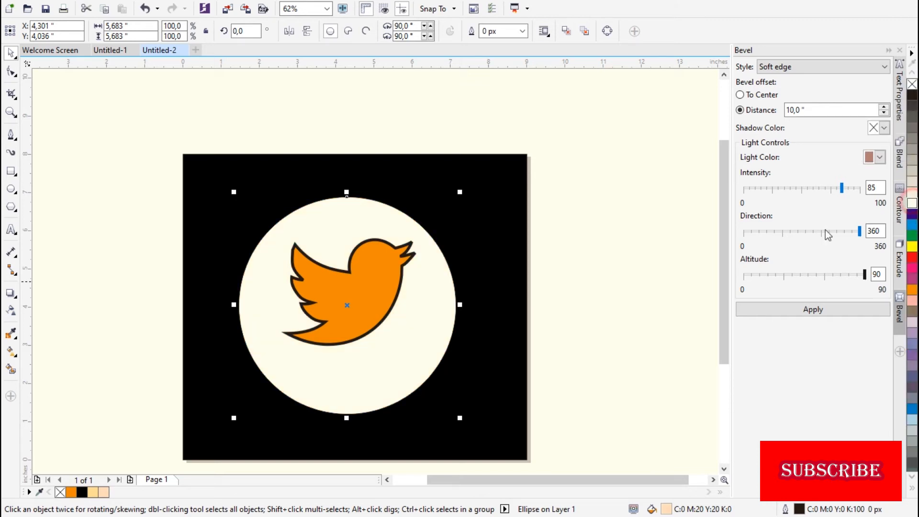
Centre both the circle and the bird on the page.
left_click(350, 323)
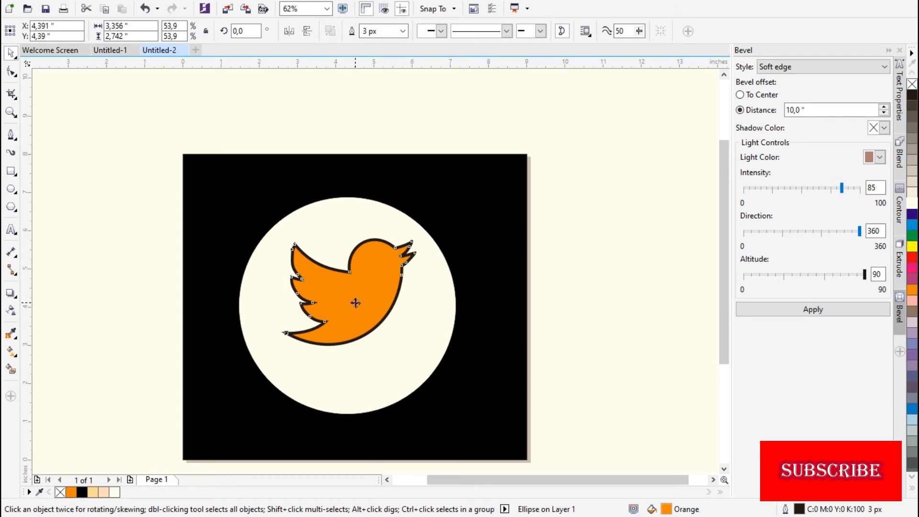
left_click(375, 382)
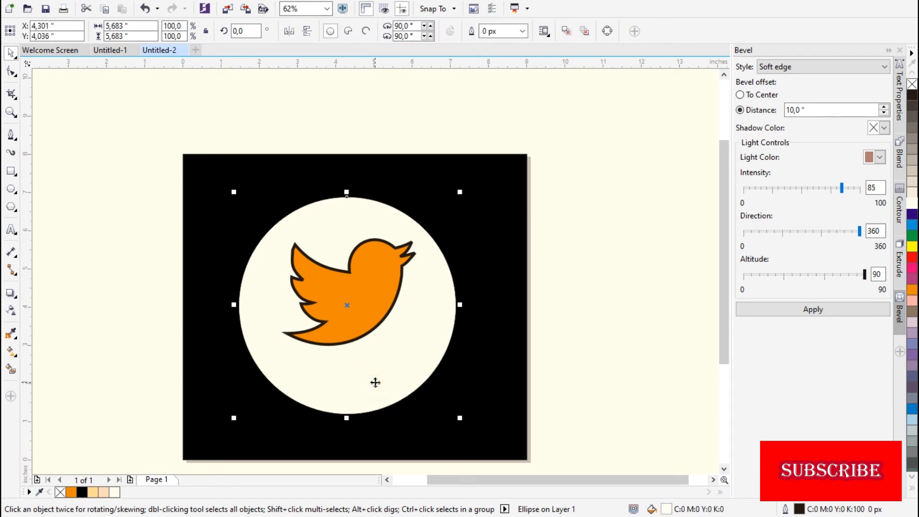
left_click(382, 313)
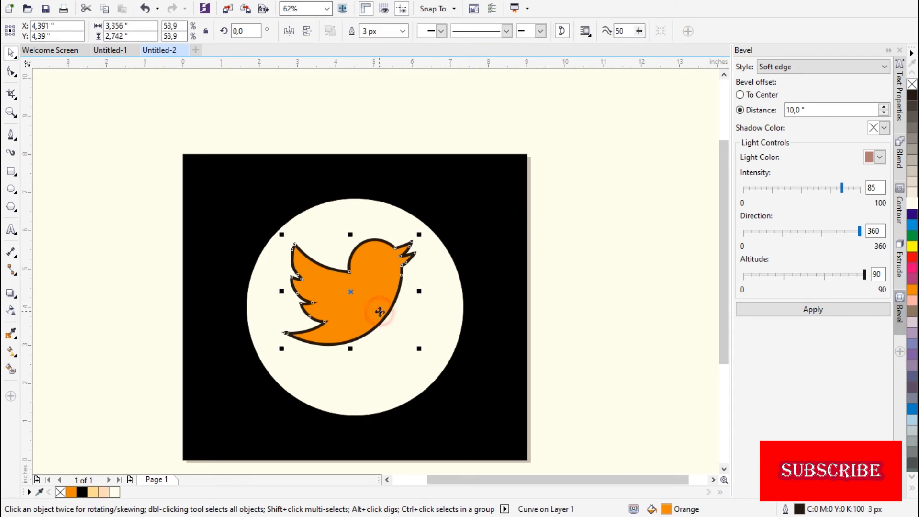
key("p")
left_click(618, 421)
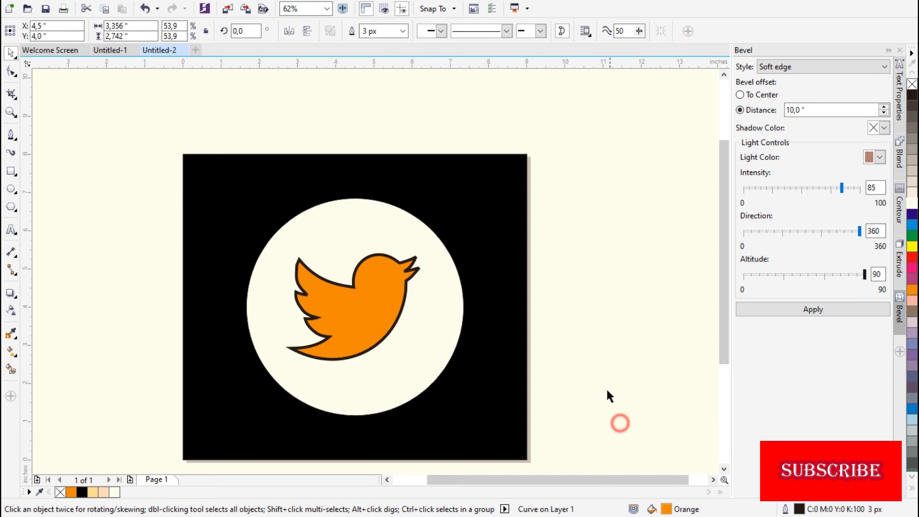
Try cyan, dark blue, lavender and black fills on the circle and settle on 80% black (C:0 M:0 Y:0 K:80).
left_click(390, 389)
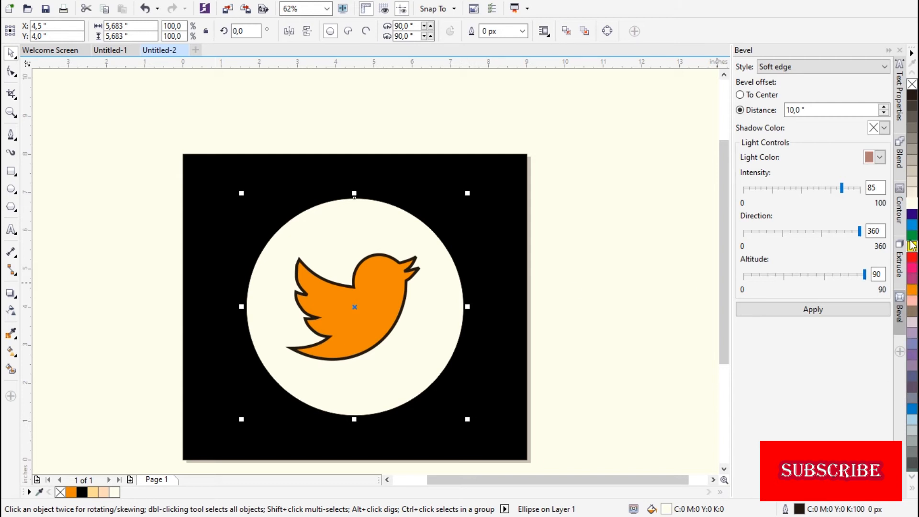
left_click(911, 226)
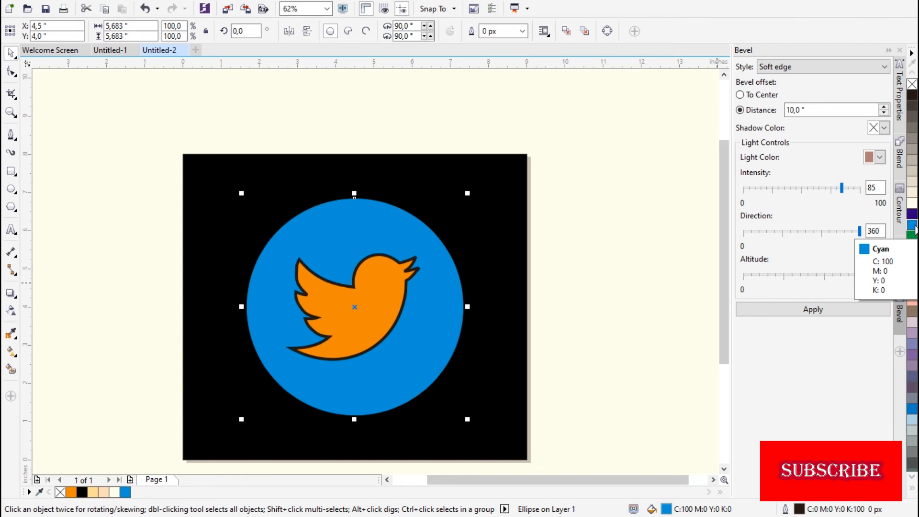
left_click(912, 214)
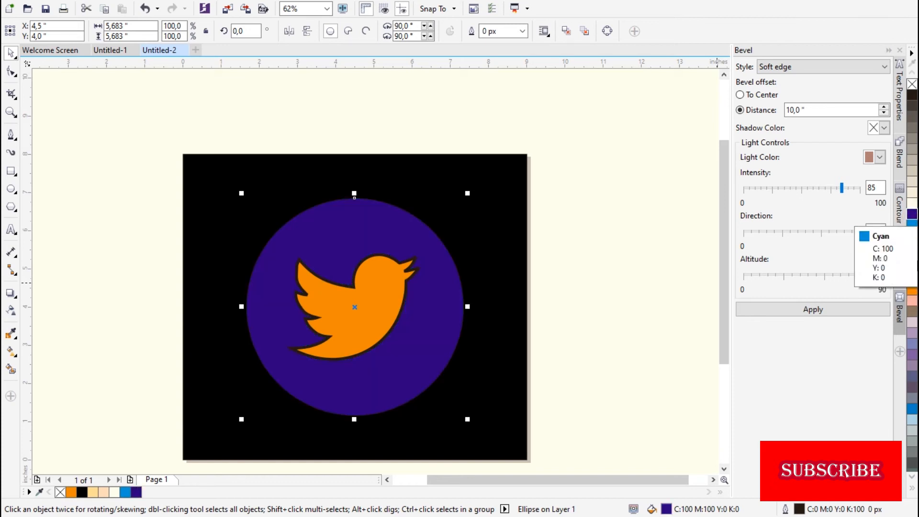
left_click(911, 344)
scroll(910, 344, "down", 4)
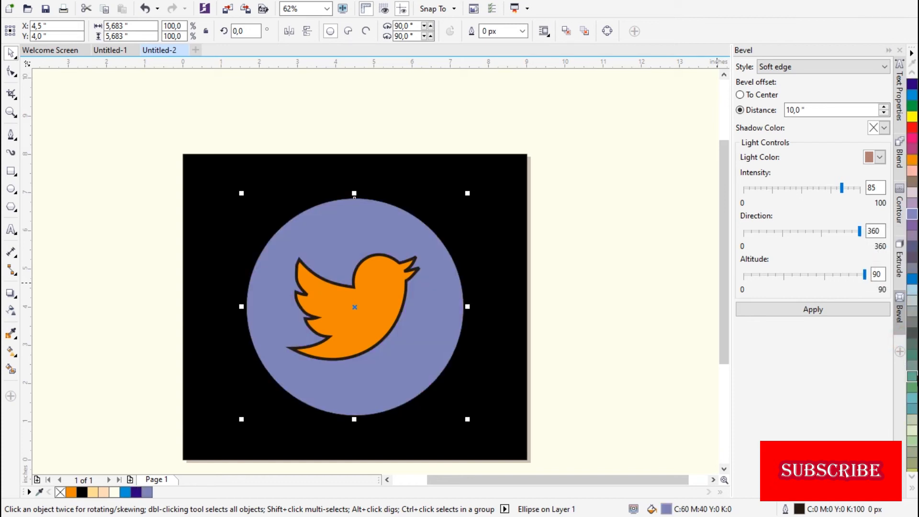
scroll(917, 181, "up", 4)
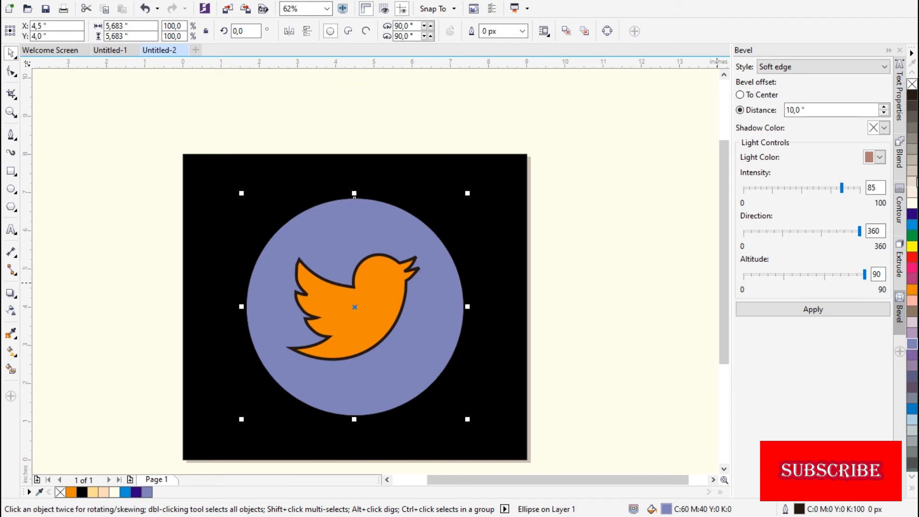
left_click(912, 95)
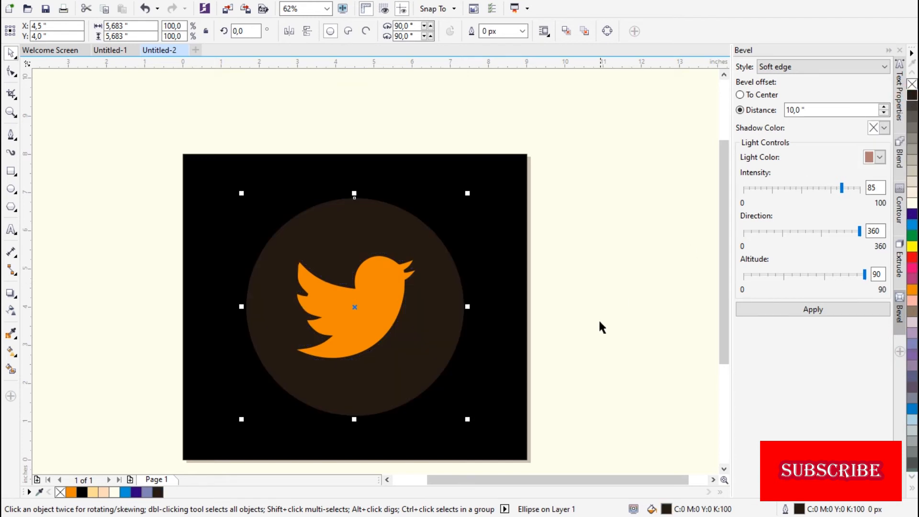
left_click(912, 116)
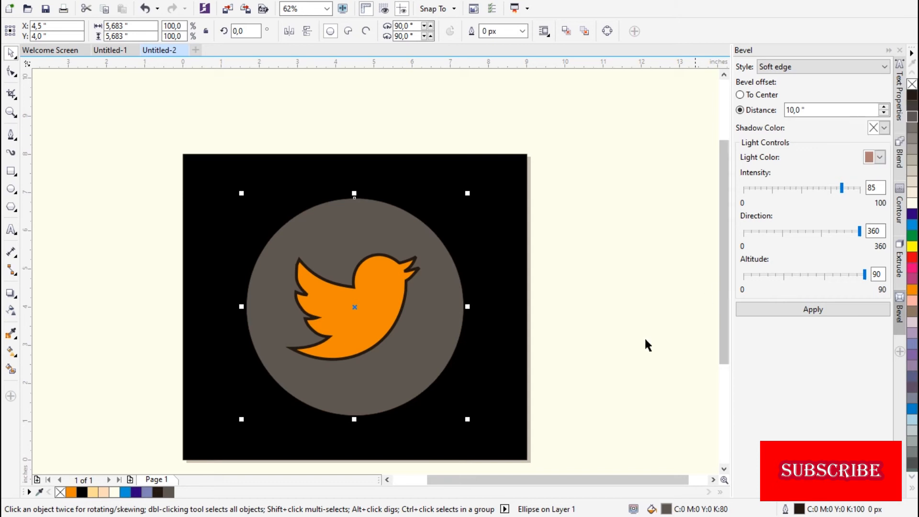
left_click(623, 367)
left_click(439, 324)
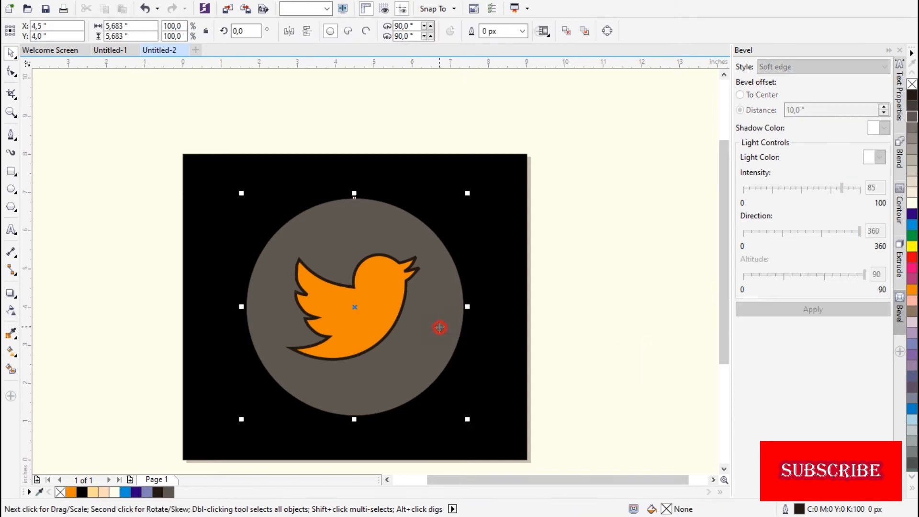
left_click(128, 374)
left_click(11, 351)
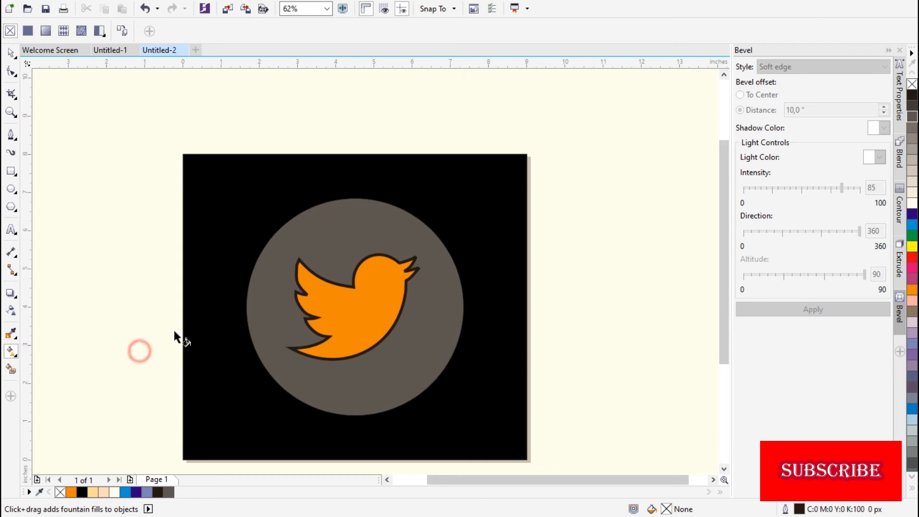
left_click(202, 321)
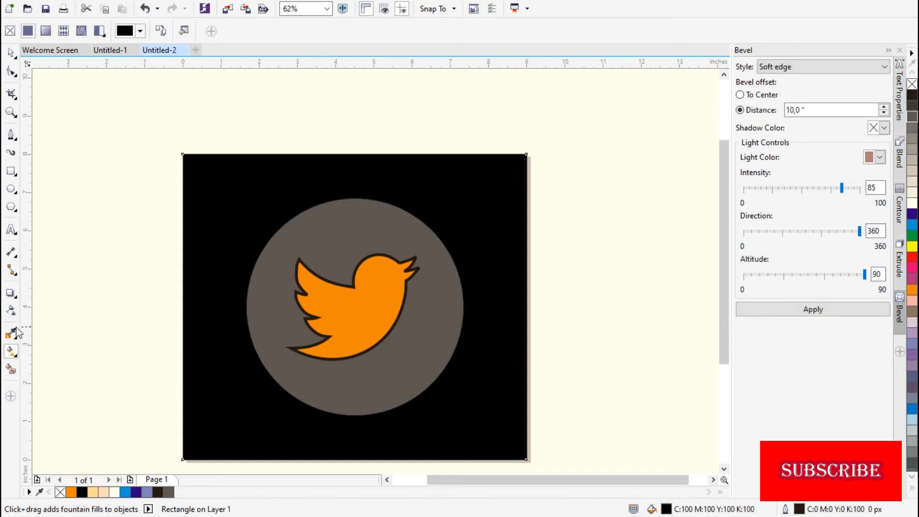
left_click(383, 361)
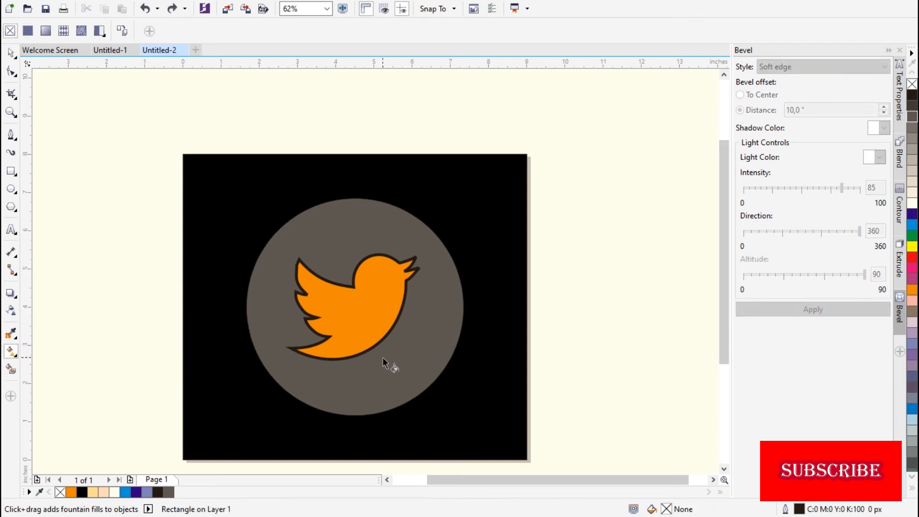
Apply a linear fountain fill from 80% black to white across the grey circle with the Interactive Fill tool.
left_click(11, 52)
left_click(12, 354)
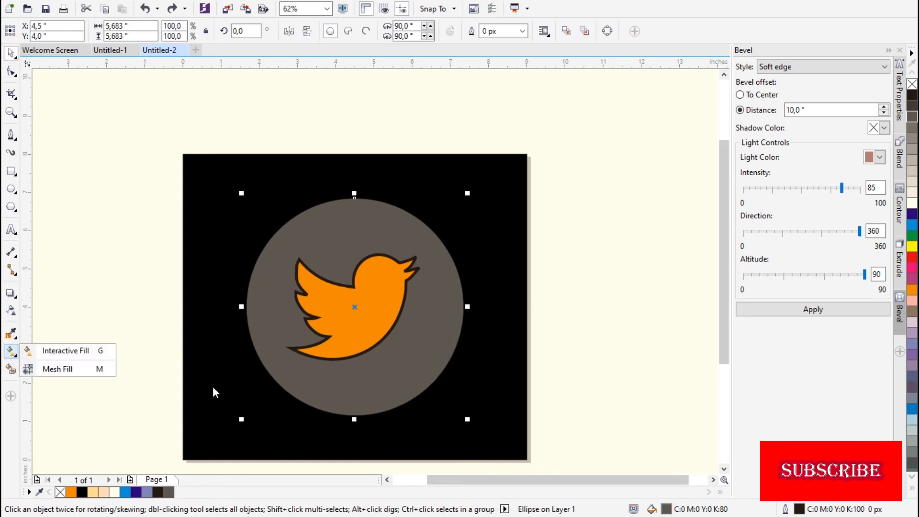
left_click(111, 356)
left_click_drag(697, 267, 682, 251)
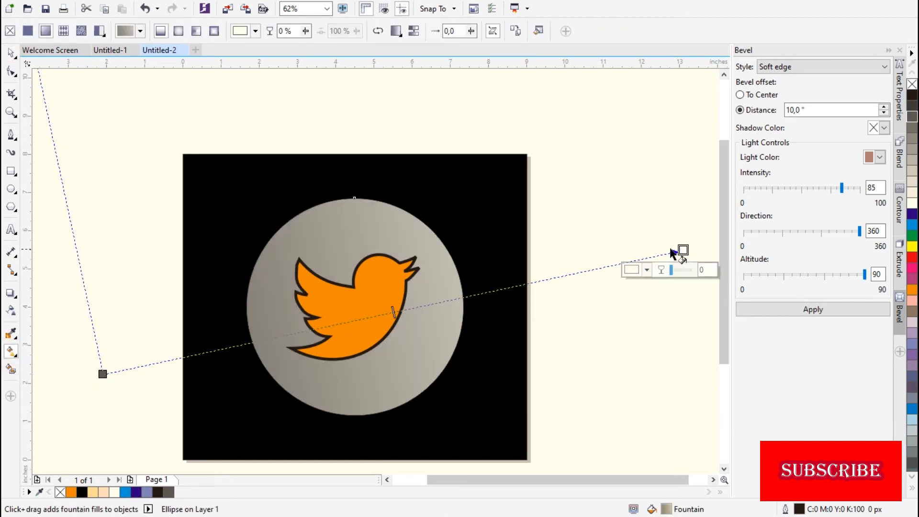
Try a short gradient placed outside the circle and undo that change.
left_click_drag(393, 311, 630, 249)
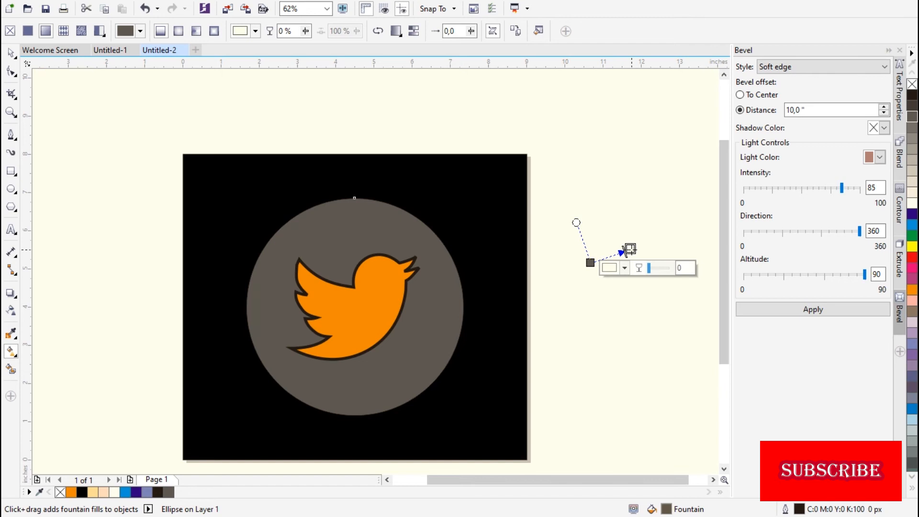
key("super+x")
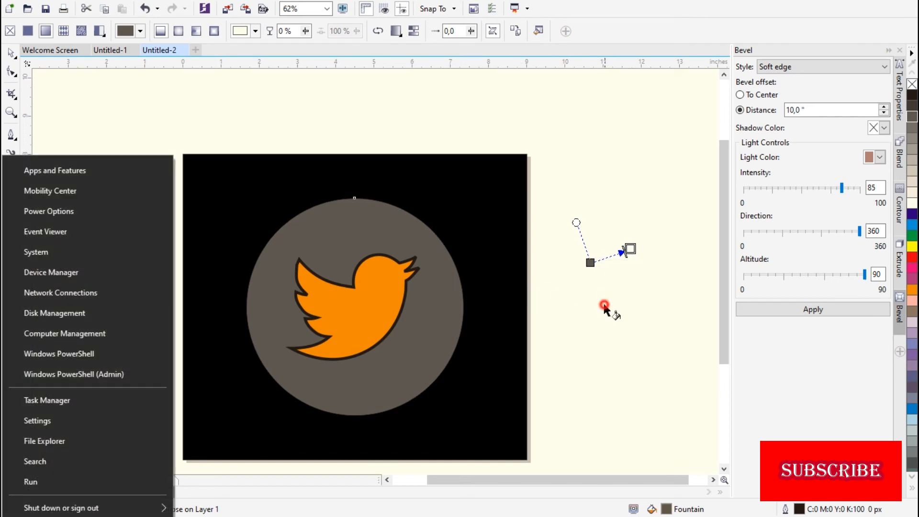
left_click(602, 304)
key("ctrl+z")
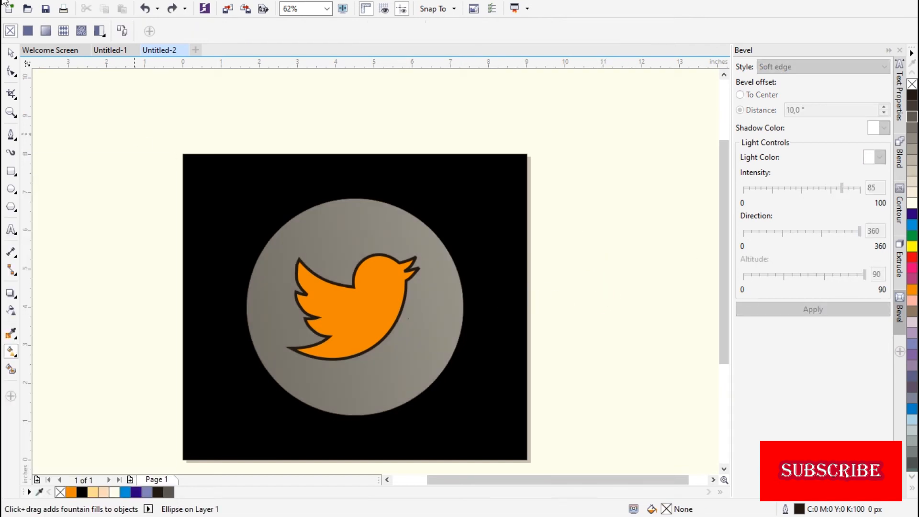
left_click(11, 51)
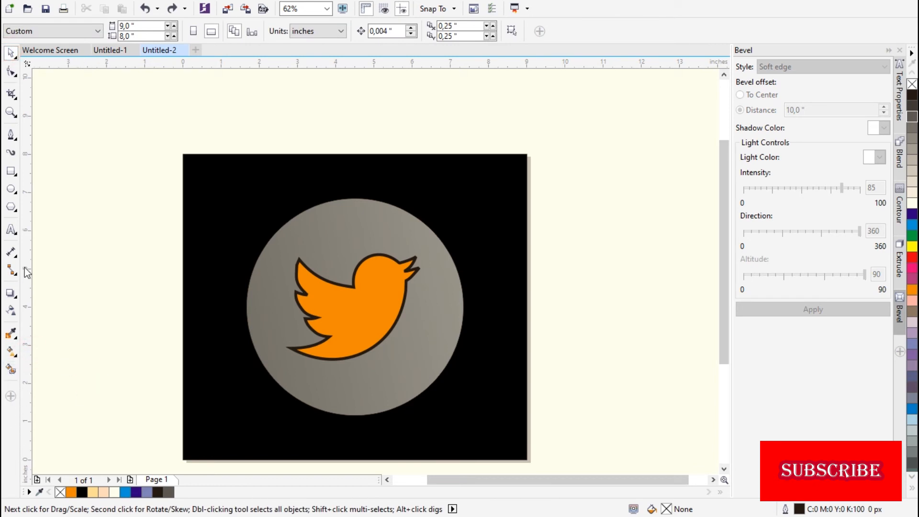
Add the text "twitter" near the lower-left corner of the black background and enlarge it to about 45.8 pt.
left_click(12, 236)
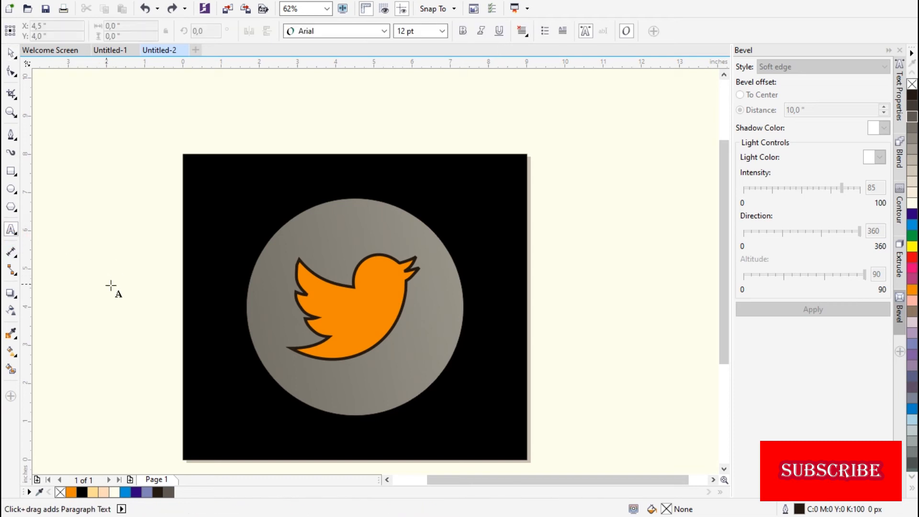
left_click(224, 406)
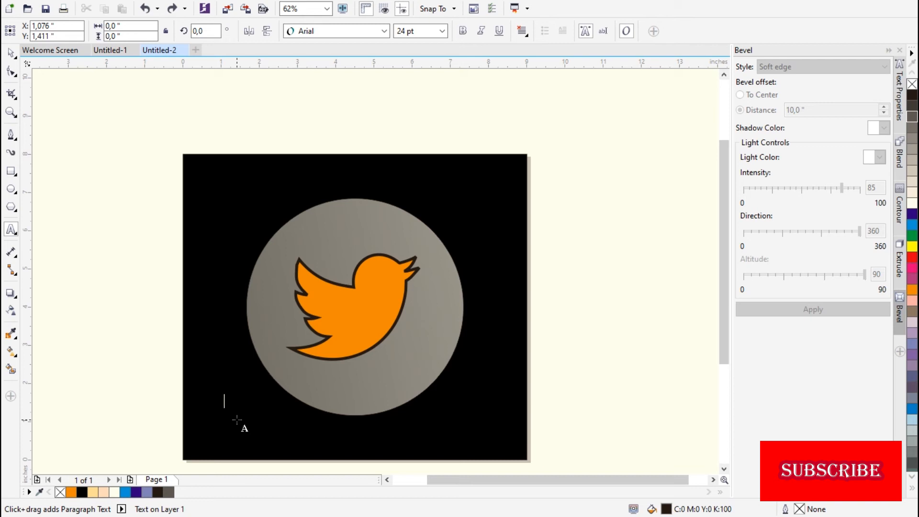
type("tw")
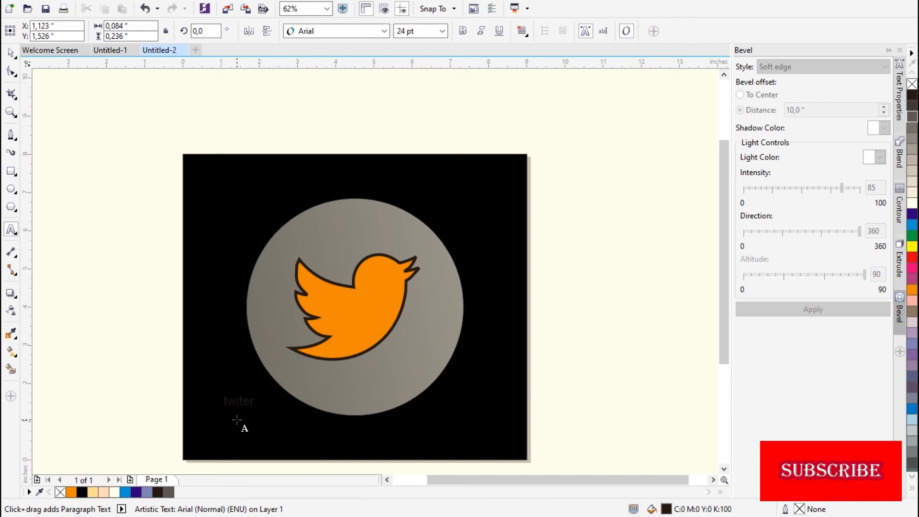
type("iter")
left_click(262, 402)
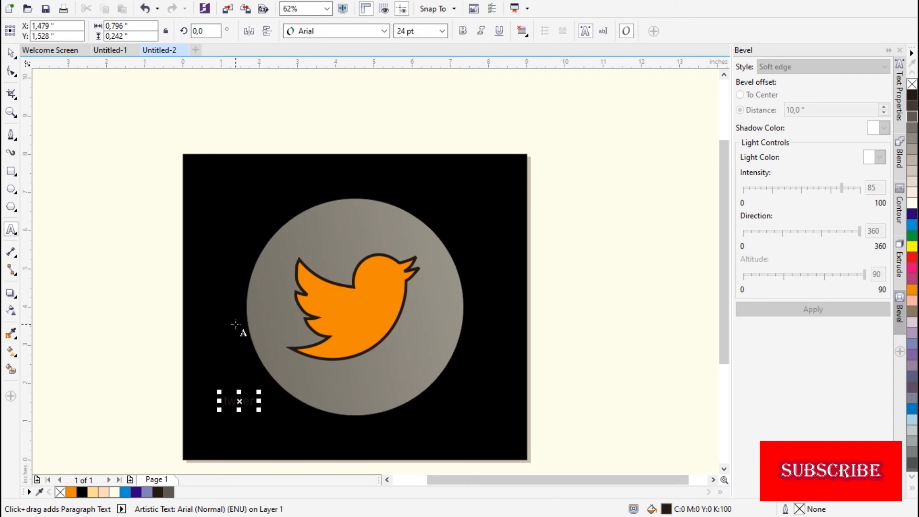
key("BackSpace")
type("i")
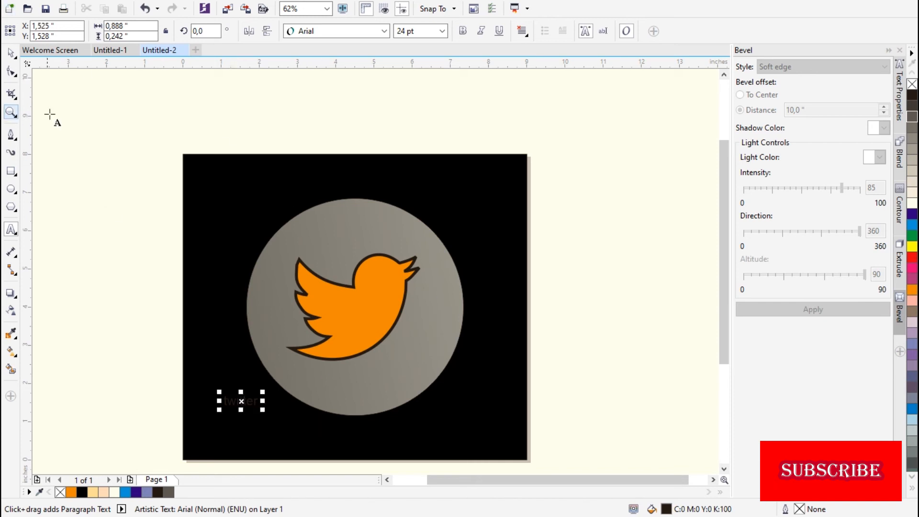
left_click(10, 52)
left_click_drag(262, 410, 293, 418)
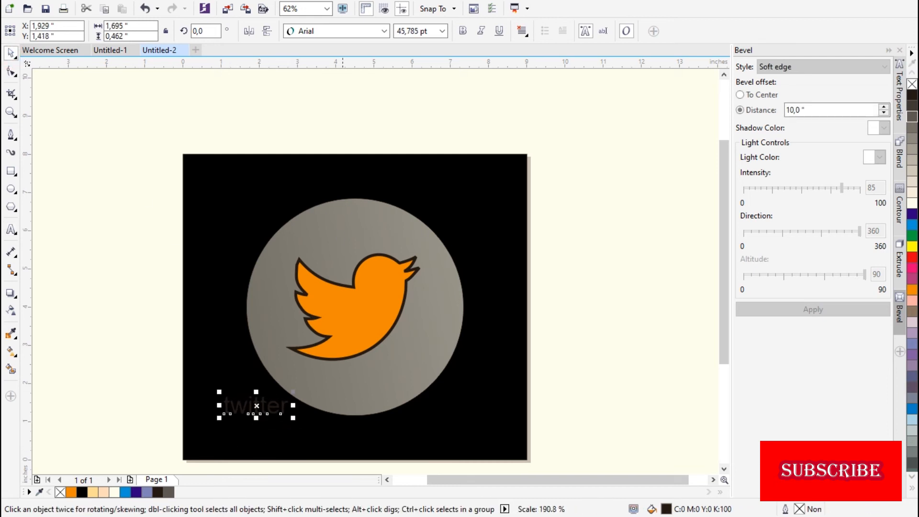
Try the Bell Gothic Std Light and Cooper Std Black fonts on the "twitter" text.
left_click(385, 32)
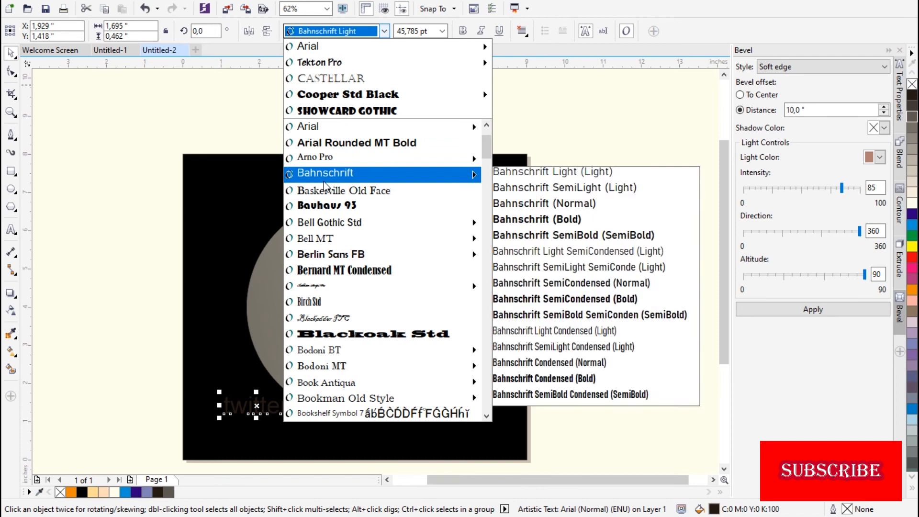
left_click(334, 222)
left_click(384, 32)
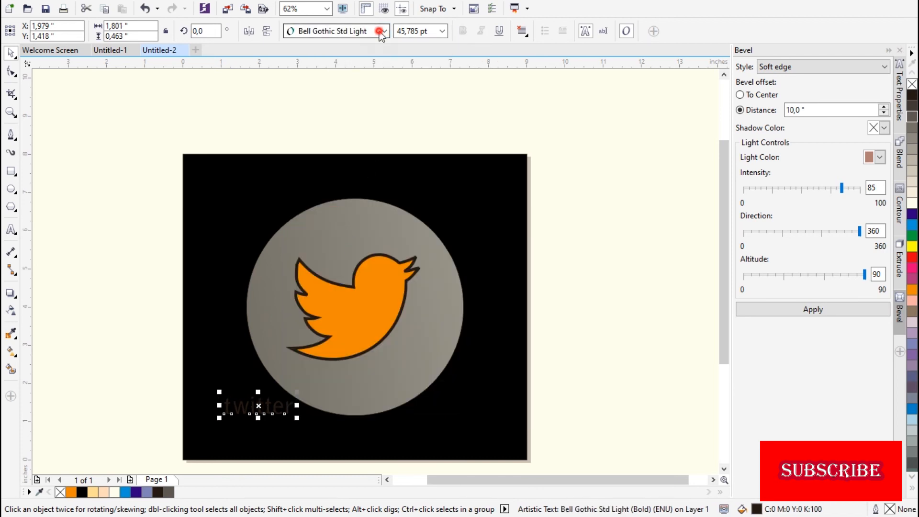
left_click(348, 112)
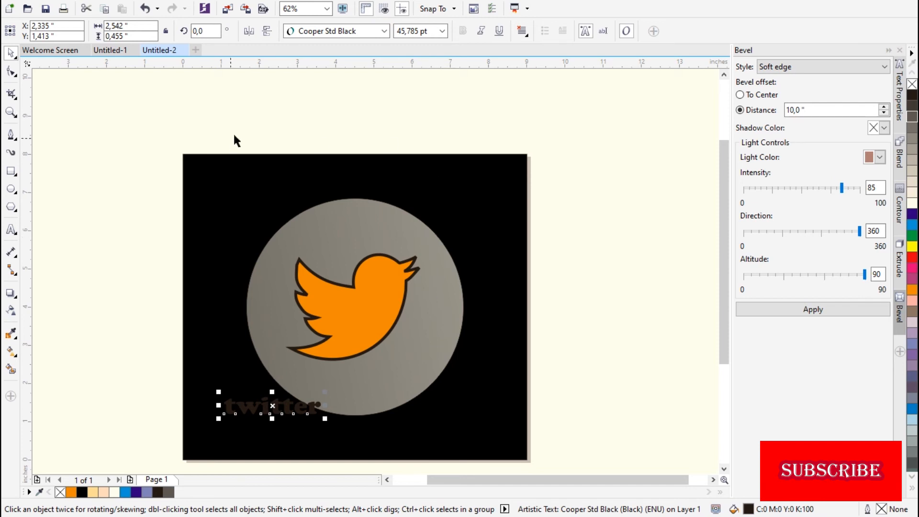
Set the "twitter" text in Comic Sans MS and move it inside the grey circle just beneath the bird.
left_click(349, 31)
mouse_move(372, 365)
left_click(362, 351)
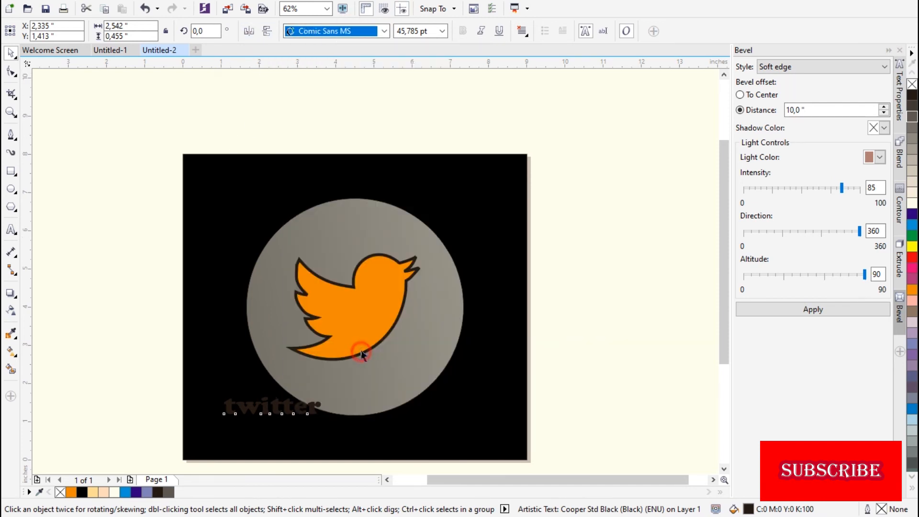
left_click_drag(261, 405, 335, 373)
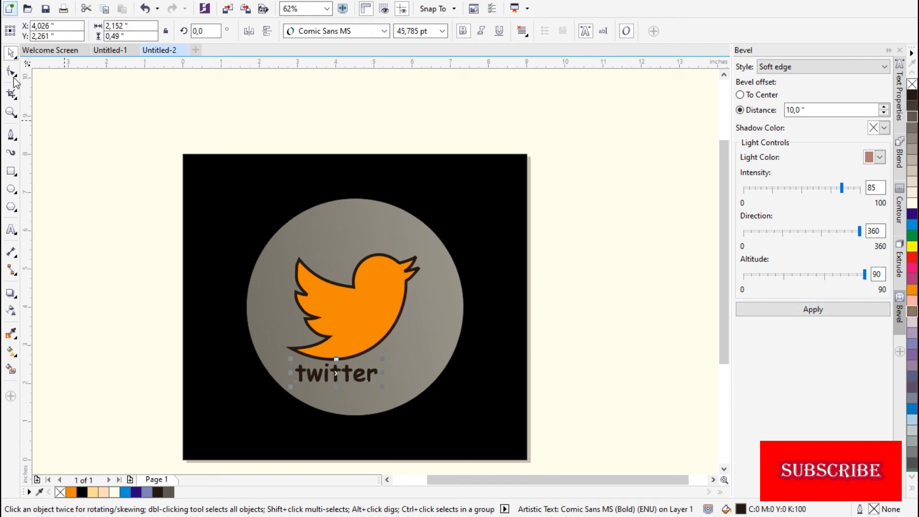
left_click(83, 253)
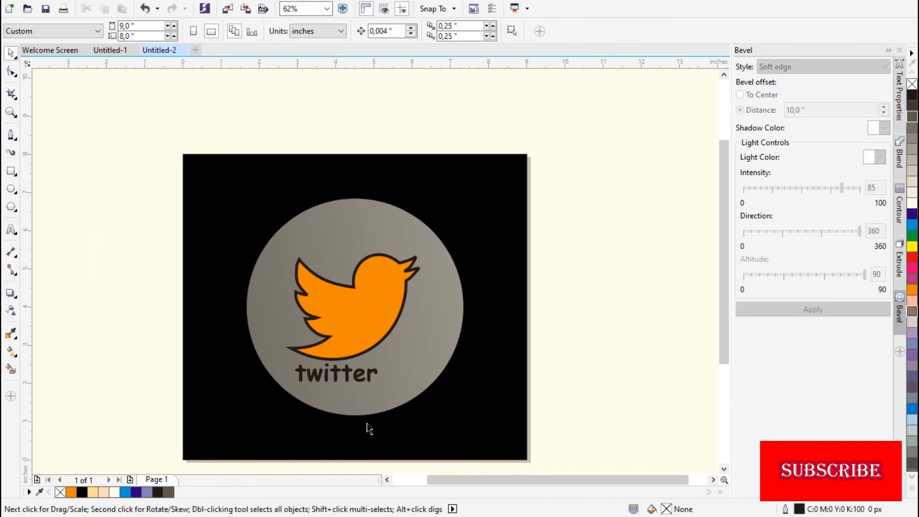
Replace the text beneath the bird with "TWITTER" in capital letters.
left_click(354, 379)
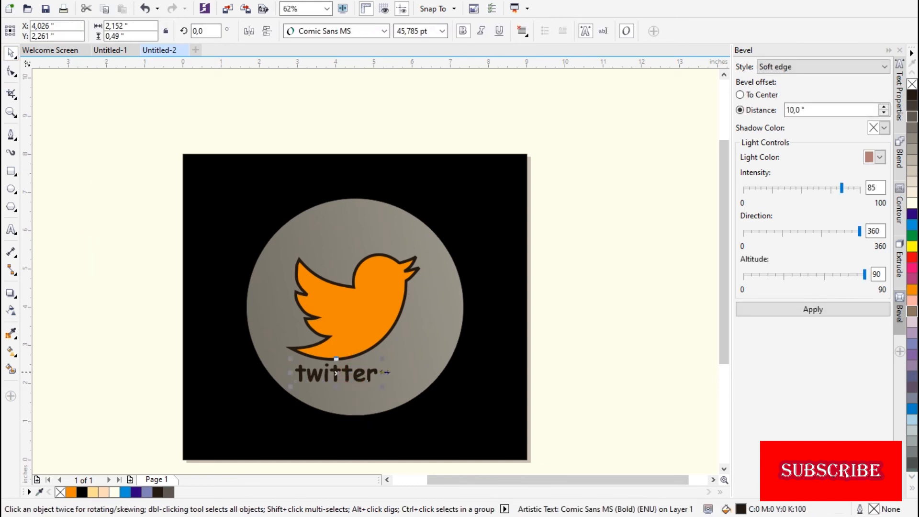
double_click(377, 378)
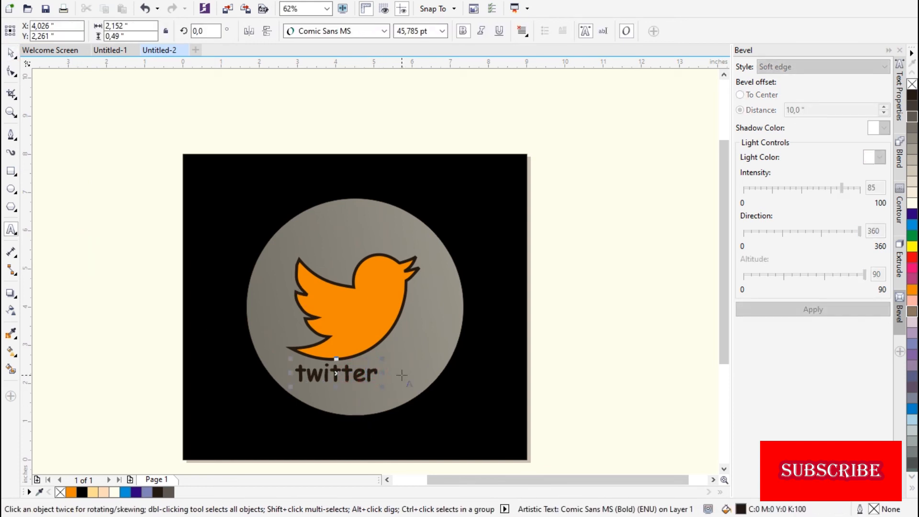
key("BackSpace")
key("BackSpace")
key("BackSpace")
key("BackSpace")
type("TWIT")
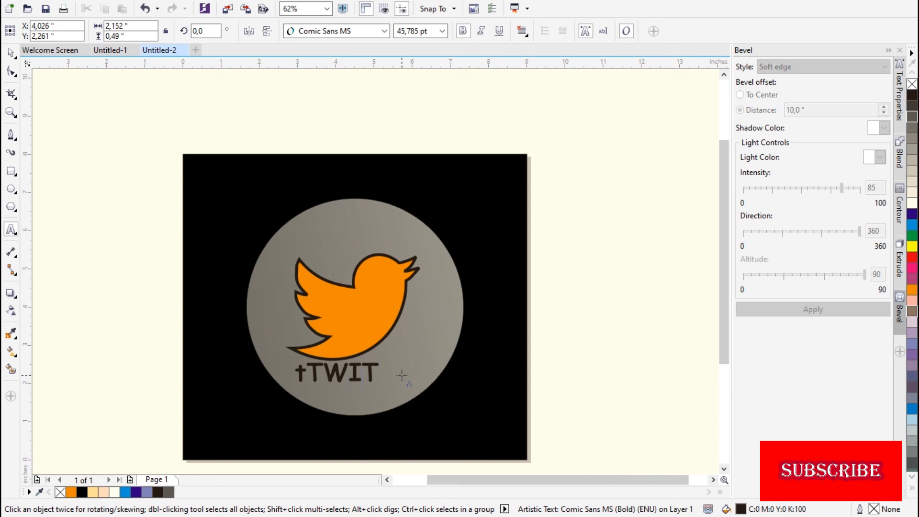
key("BackSpace")
key("BackSpace")
key("BackSpace")
key("BackSpace")
key("BackSpace")
type("TWITTE")
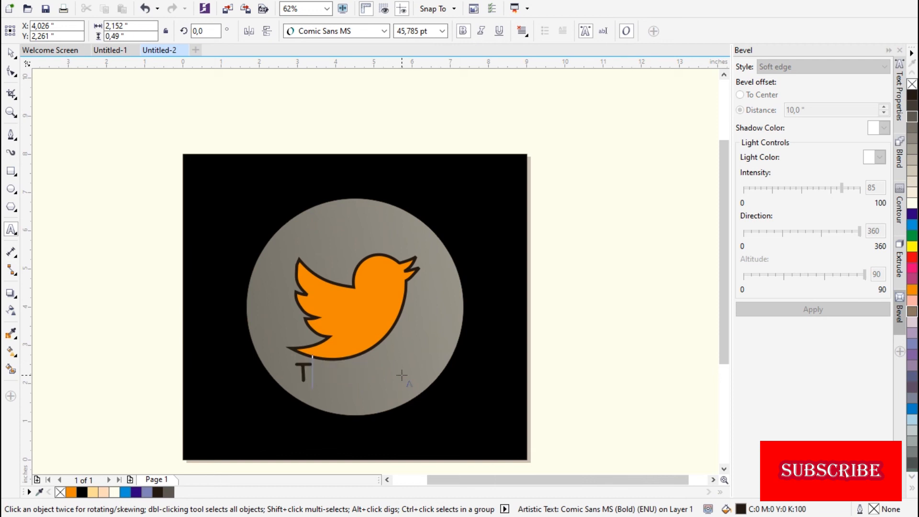
type("R")
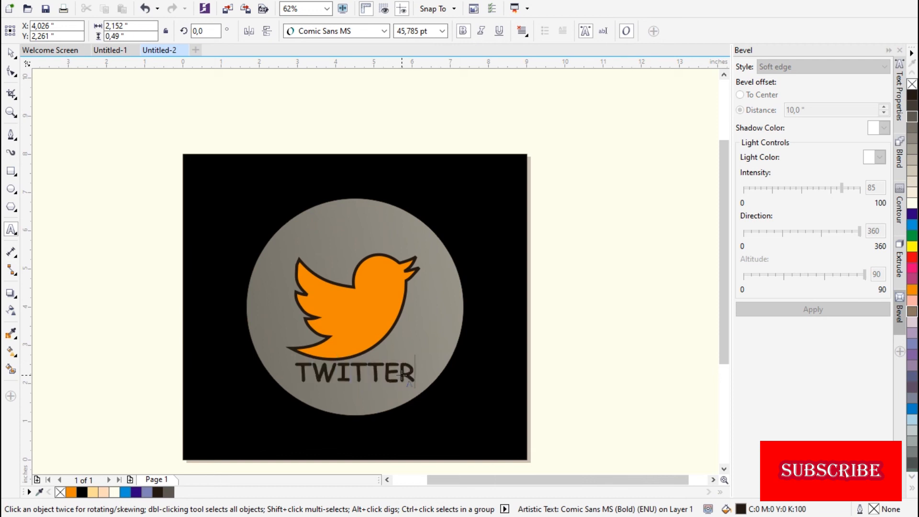
Shift the TWITTER text slightly down and left so it sits centred below the bird.
left_click(11, 51)
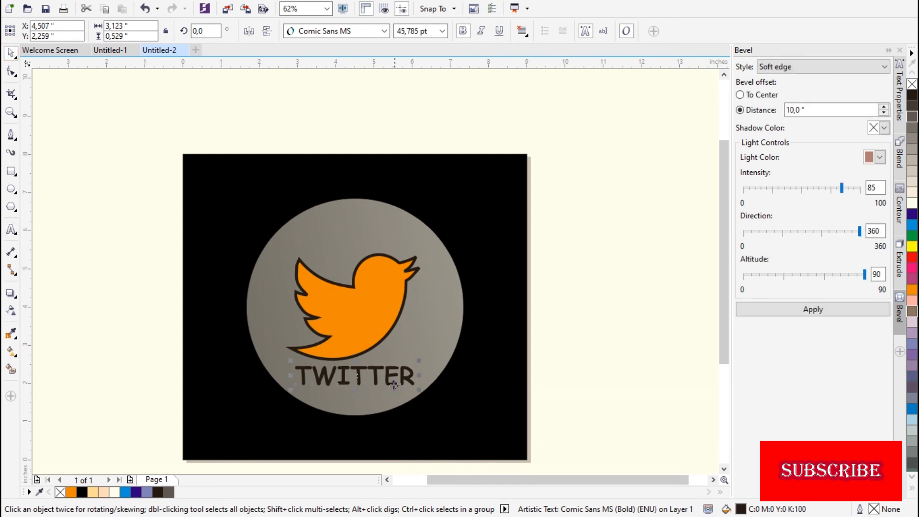
left_click_drag(355, 371, 348, 378)
left_click(494, 396)
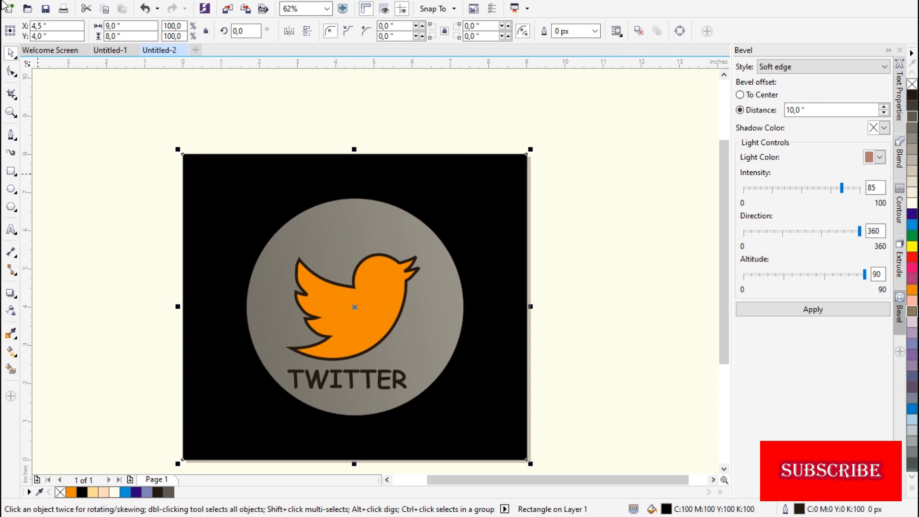
left_click(73, 215)
Try brown, lavender, cyan and dark blue fills on the TWITTER text and return it to black.
left_click(403, 378)
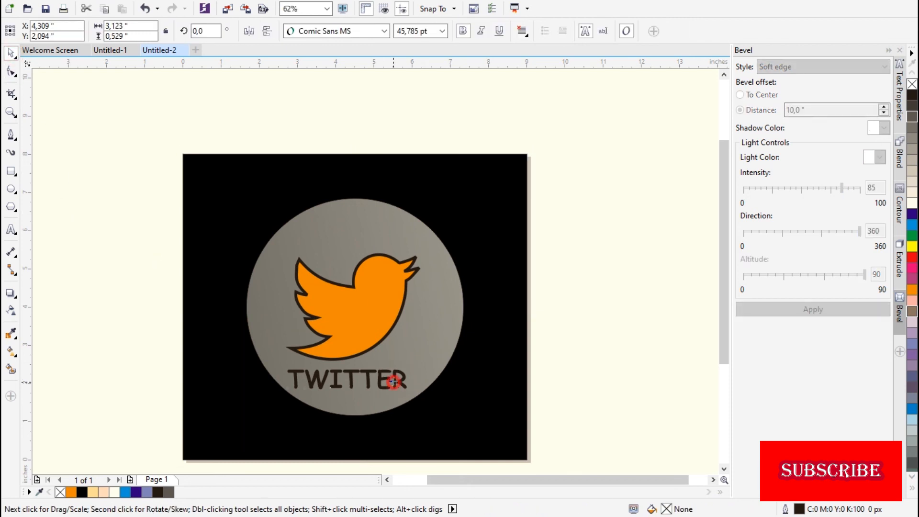
left_click(913, 315)
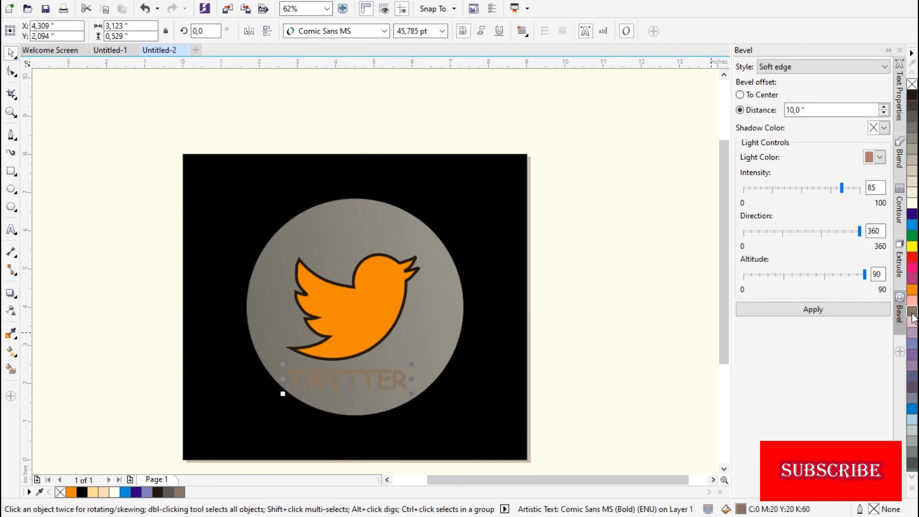
left_click(913, 332)
left_click(912, 225)
left_click(913, 214)
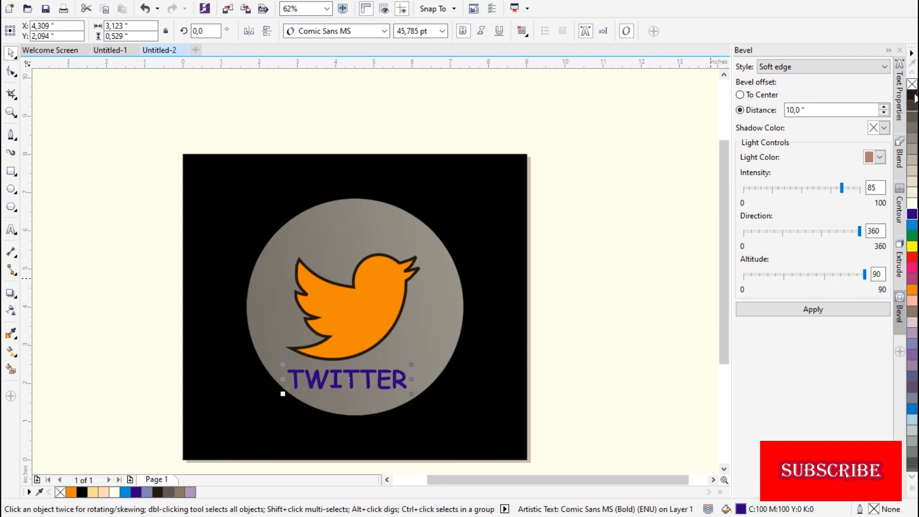
left_click(912, 94)
left_click(616, 351)
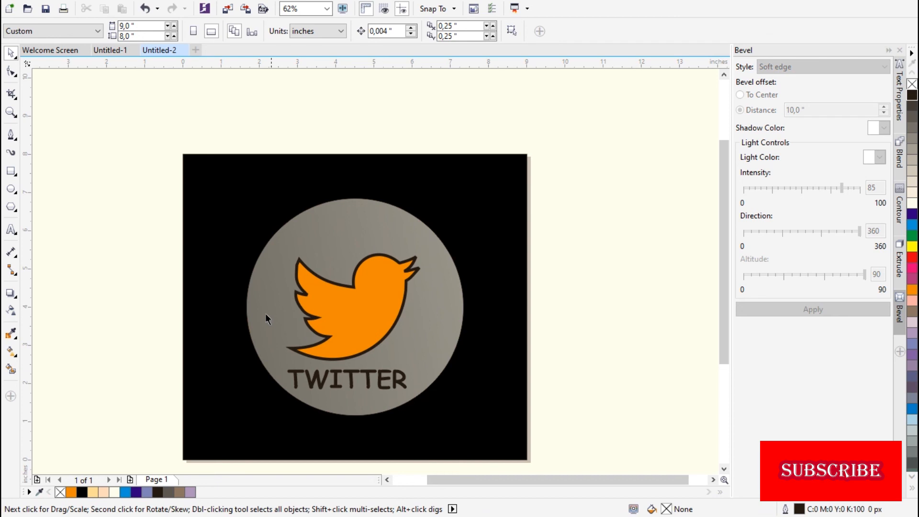
Add a drop shadow to the orange bird, cast toward the beak side with an offset of about 0.441" by -0.046".
scroll(264, 302, "down", 1)
scroll(391, 288, "up", 1)
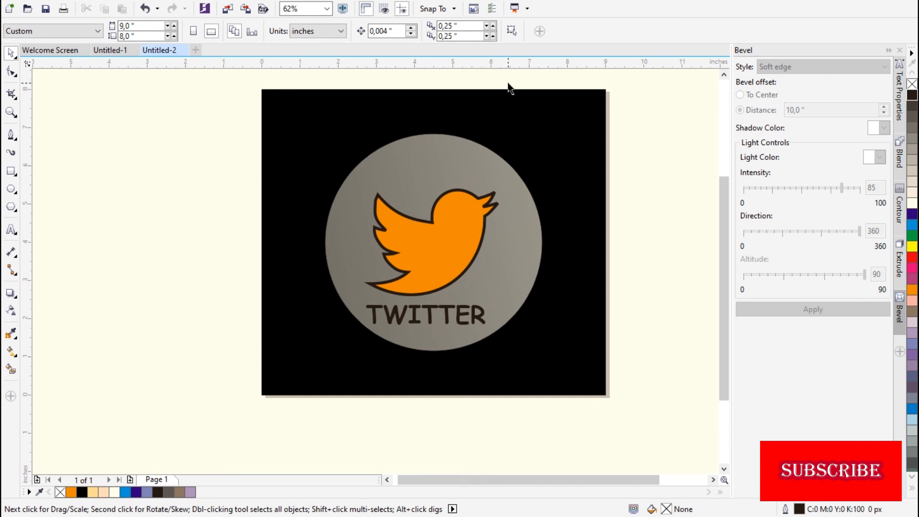
left_click(433, 254)
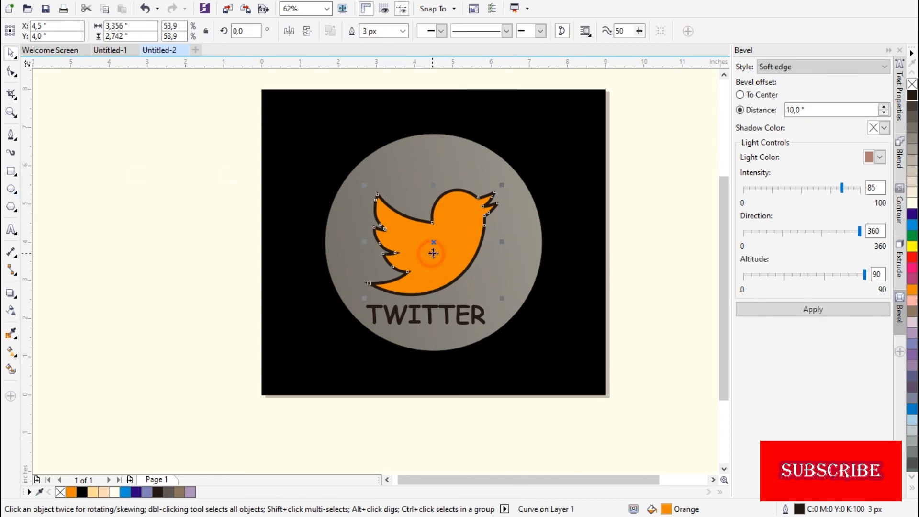
left_click(11, 294)
left_click(10, 294)
left_click_drag(427, 262, 515, 250)
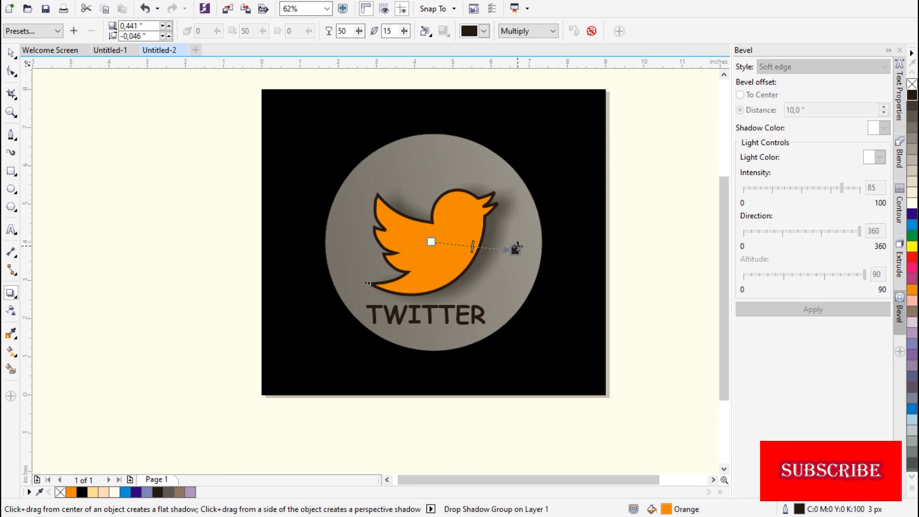
Redirect the bird's drop shadow toward its wing side, to an offset of about -0.301" by -0.04".
scroll(524, 224, "down", 1)
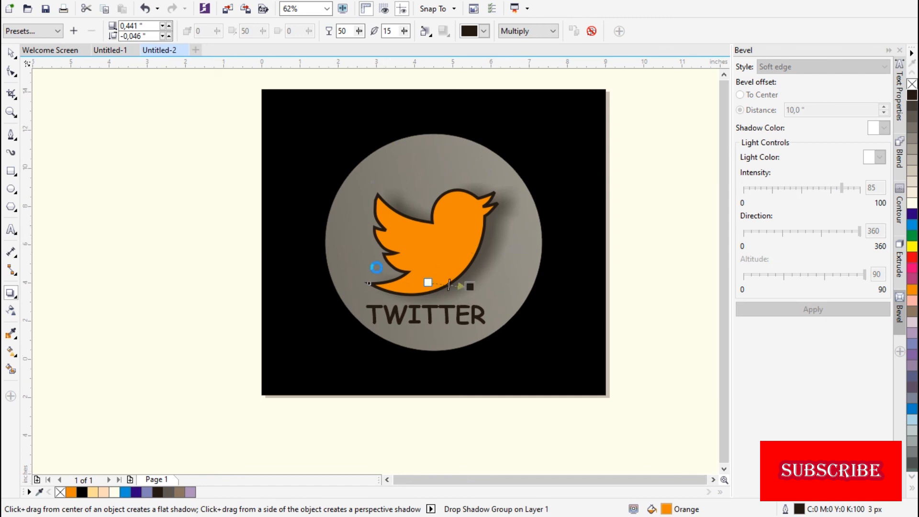
scroll(445, 299, "up", 1)
left_click_drag(493, 272, 329, 272)
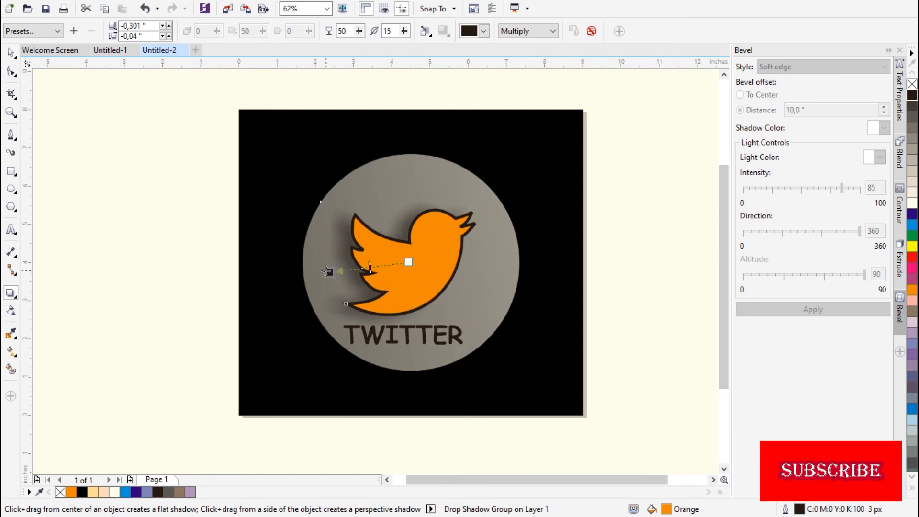
left_click(179, 274)
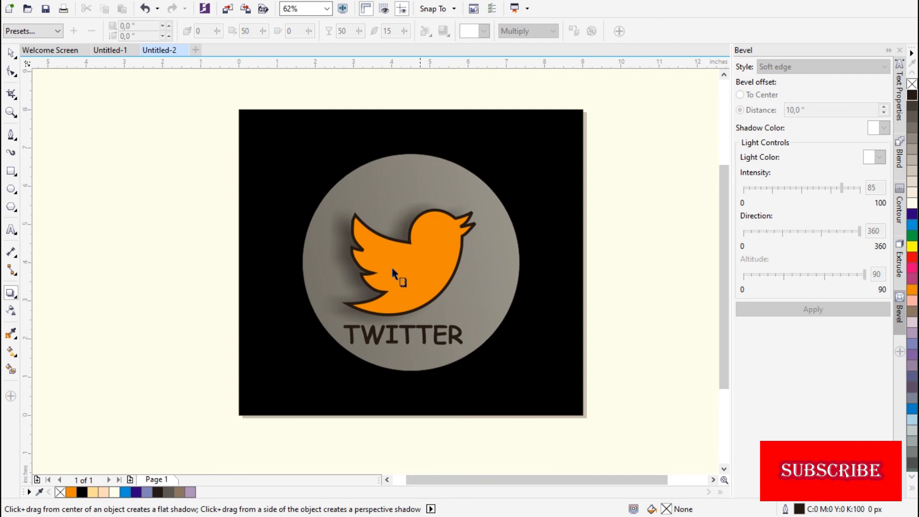
Try to pick the TWITTER text with the Drop Shadow tool.
left_click(408, 336)
left_click(402, 340)
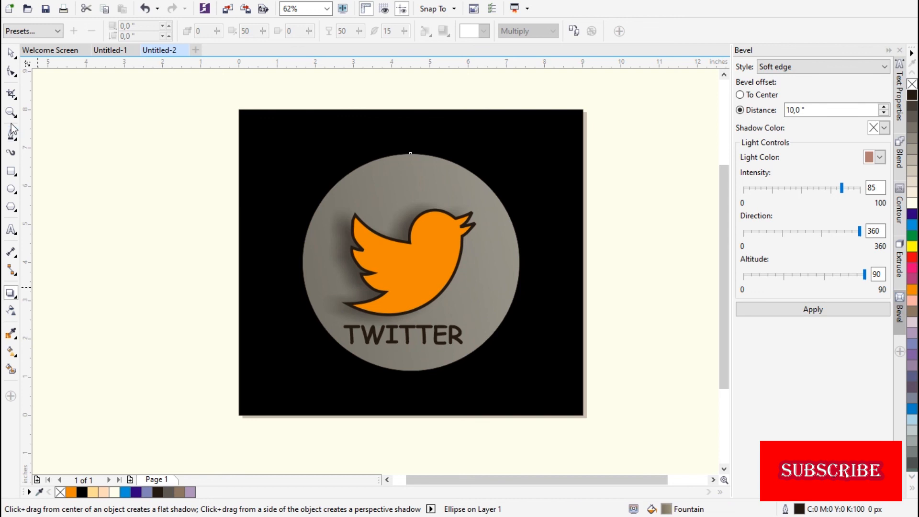